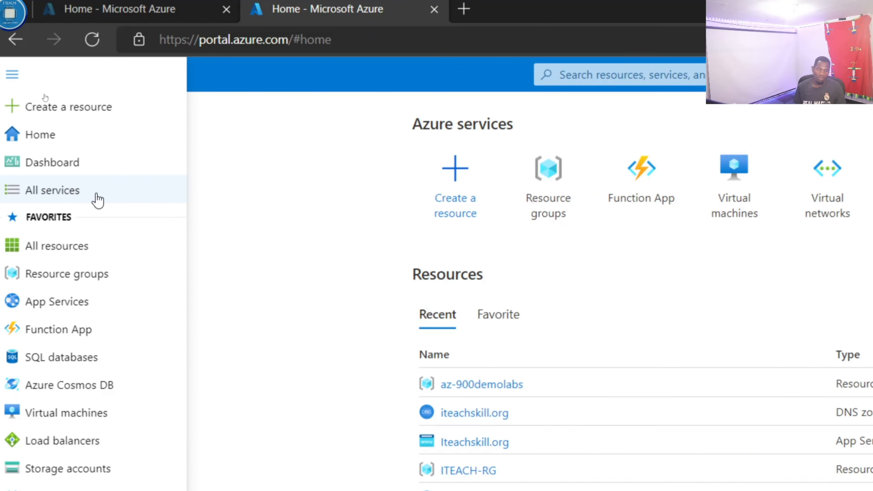
Step: Open the Storage accounts service from the list of all services and start creating a new storage account
click(76, 196)
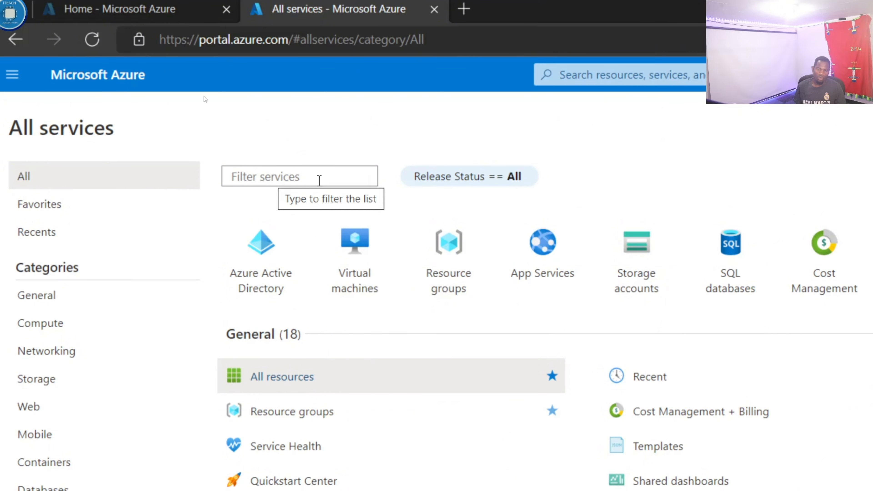
click(642, 266)
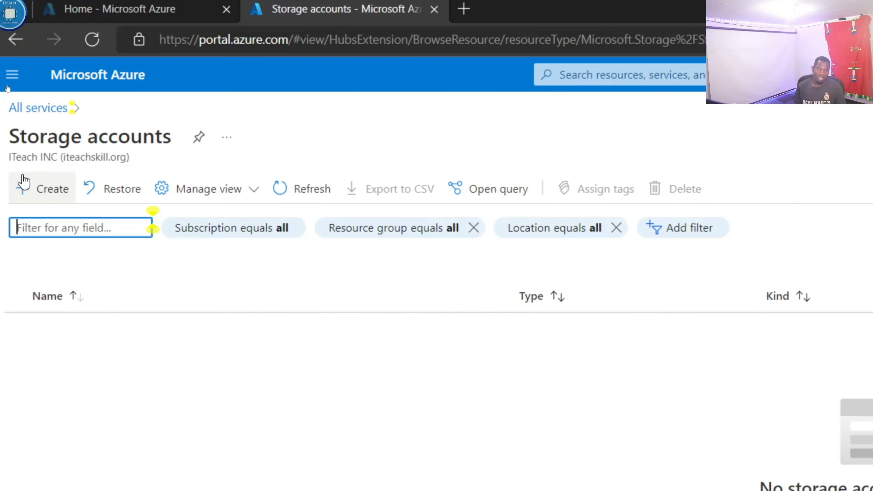
click(36, 198)
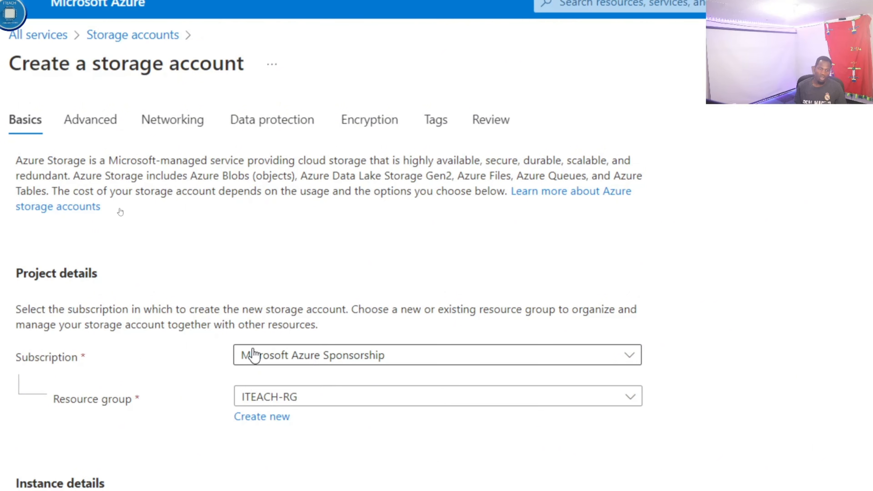
Step: Choose the az-900demolabs resource group and enter ITeachStorage11 as the storage account name
click(315, 398)
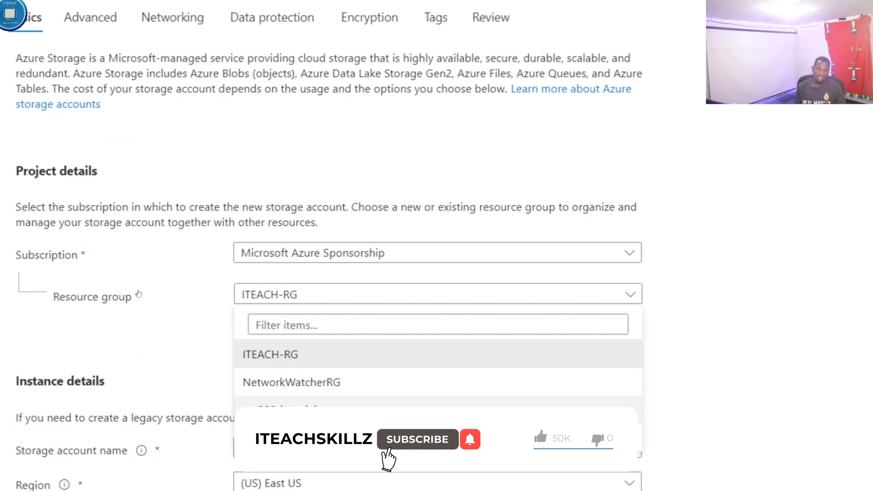
click(289, 409)
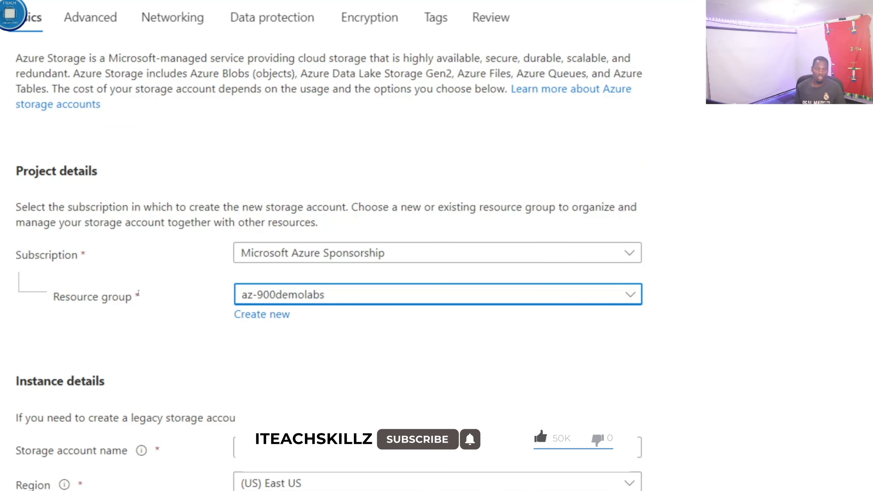
scroll(134, 329, down, 1)
click(260, 401)
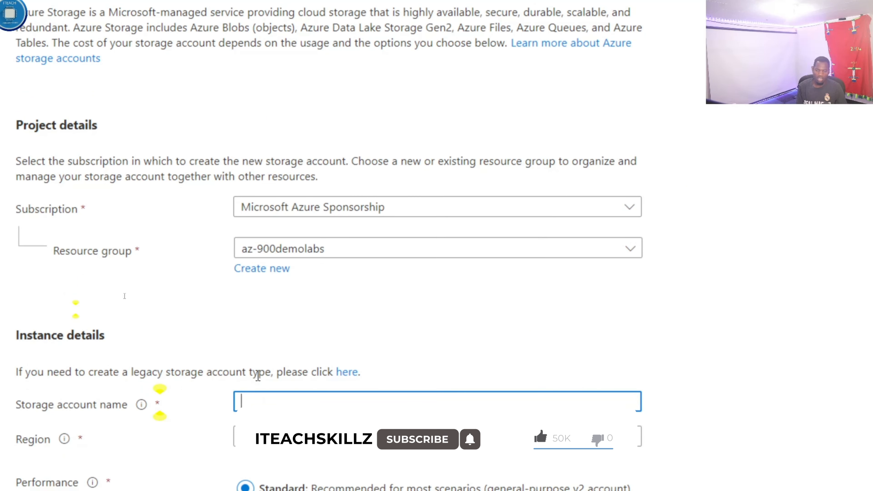
text(ITe)
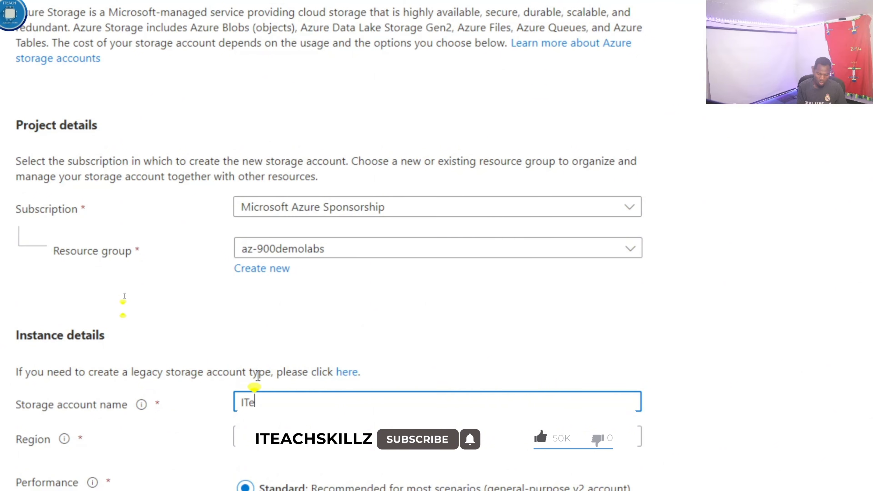
text(achStorage11)
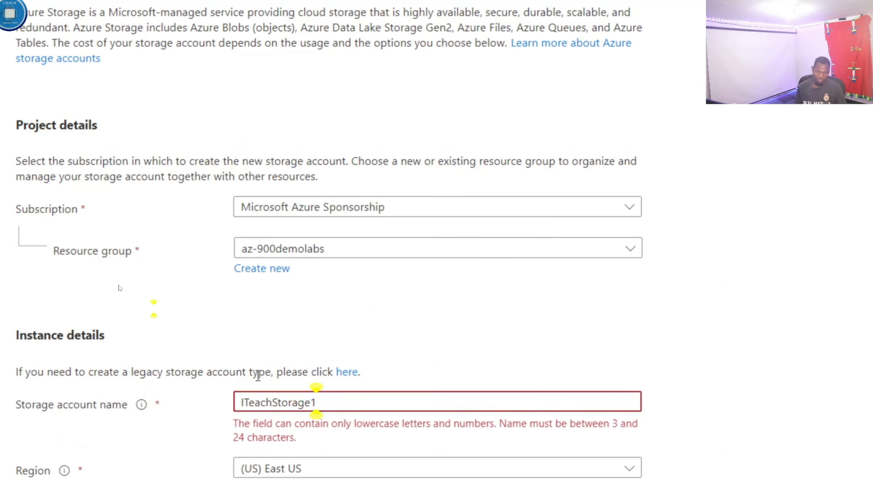
Step: Correct the storage account name to the all-lowercase iteachstorage1
click(249, 401)
key(BackSpace)
key(BackSpace)
text(i)
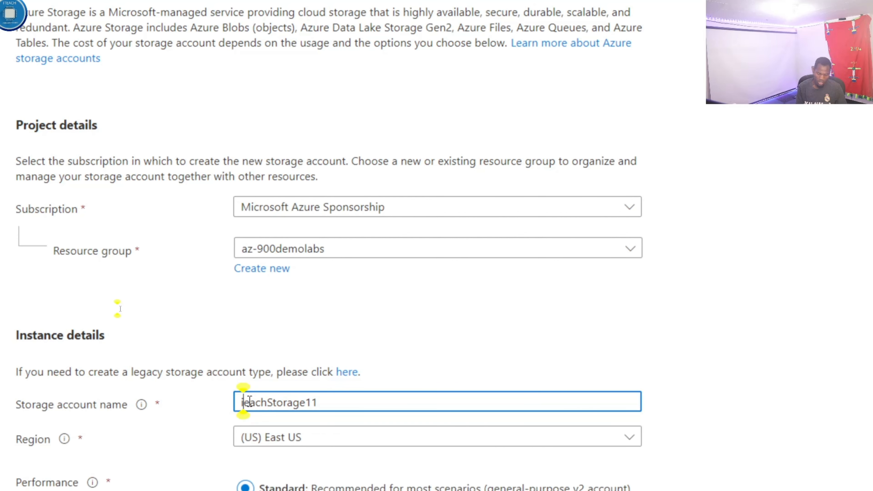
text(t)
click(277, 401)
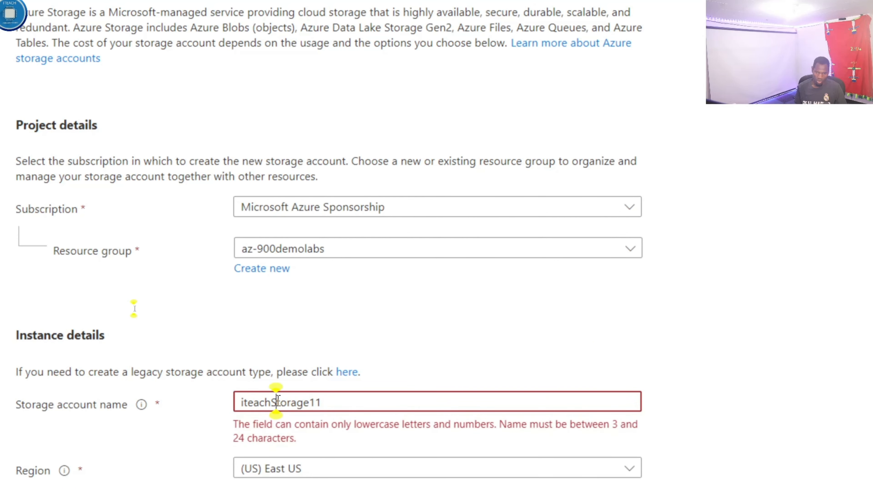
key(BackSpace)
text(s)
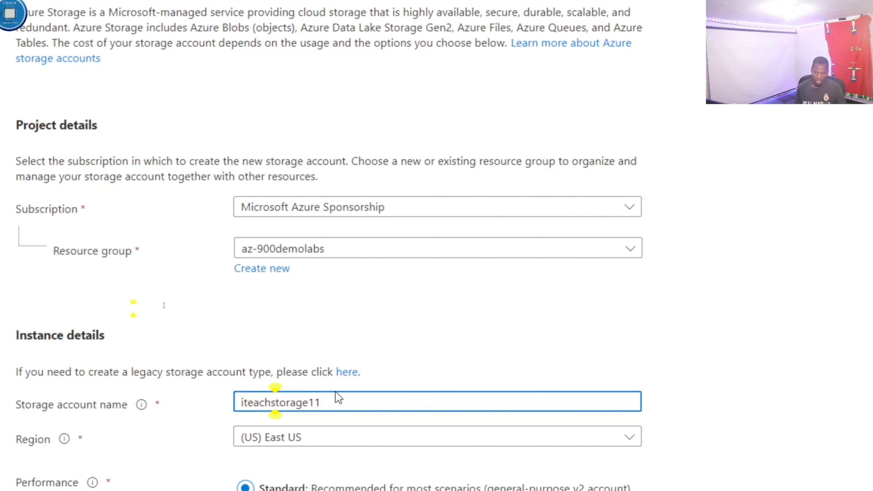
click(337, 399)
key(BackSpace)
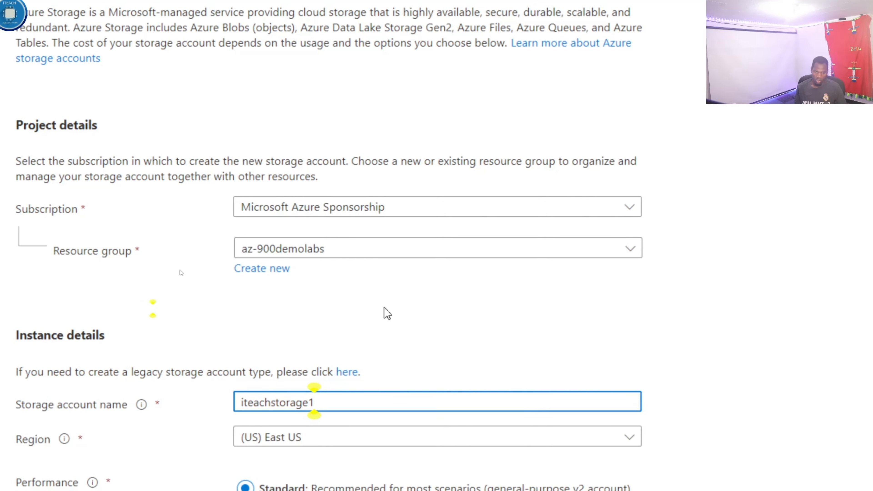
key(shift+Left)
key(shift+Left)
key(shift+Left)
key(shift+Left)
key(shift+Left)
key(shift+Left)
key(shift+Left)
key(shift+Left)
key(shift+Left)
key(shift+Left)
key(shift+Left)
key(shift+Left)
key(shift+Left)
key(shift+Left)
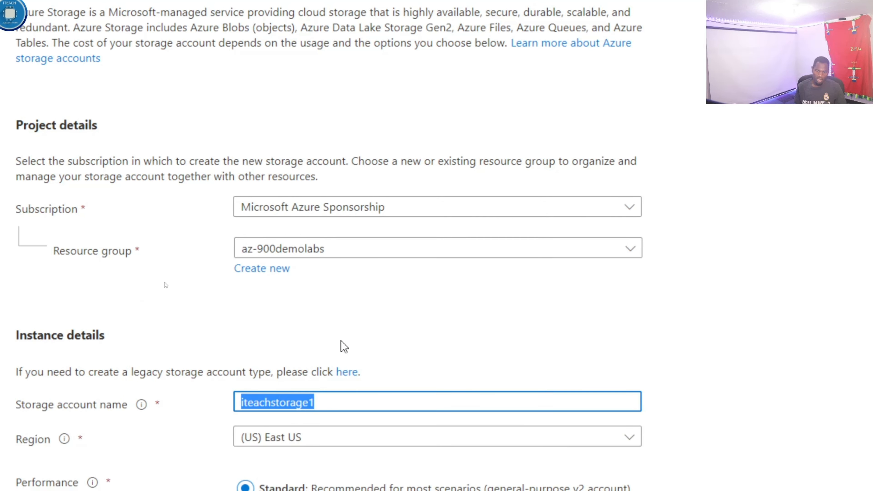
Step: Set the storage account's redundancy to Locally-redundant storage (LRS)
scroll(272, 427, down, 1)
scroll(337, 439, down, 1)
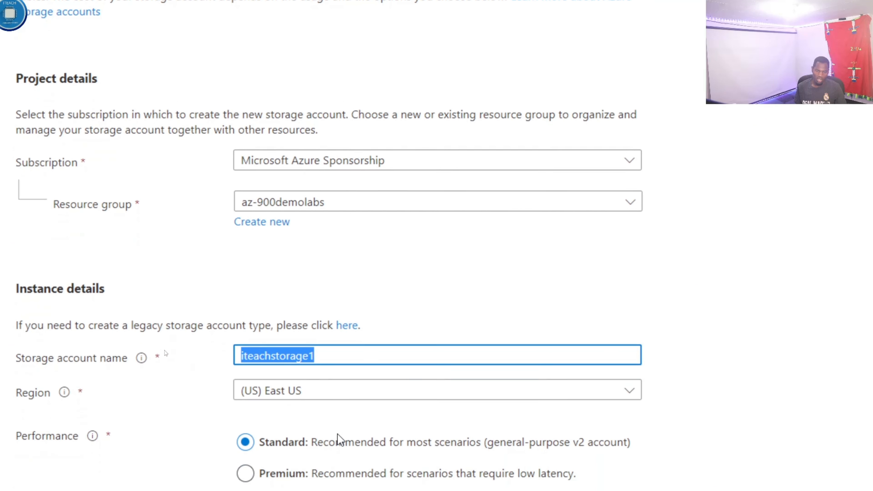
scroll(338, 440, down, 3)
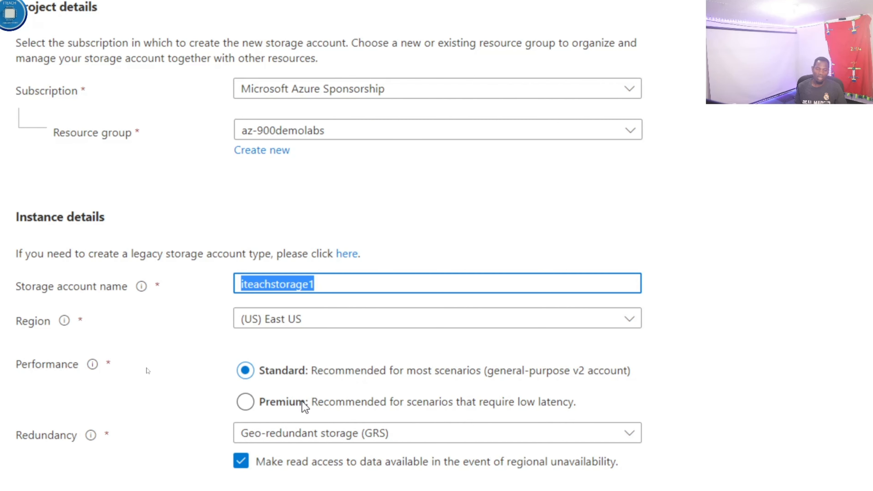
scroll(298, 436, down, 2)
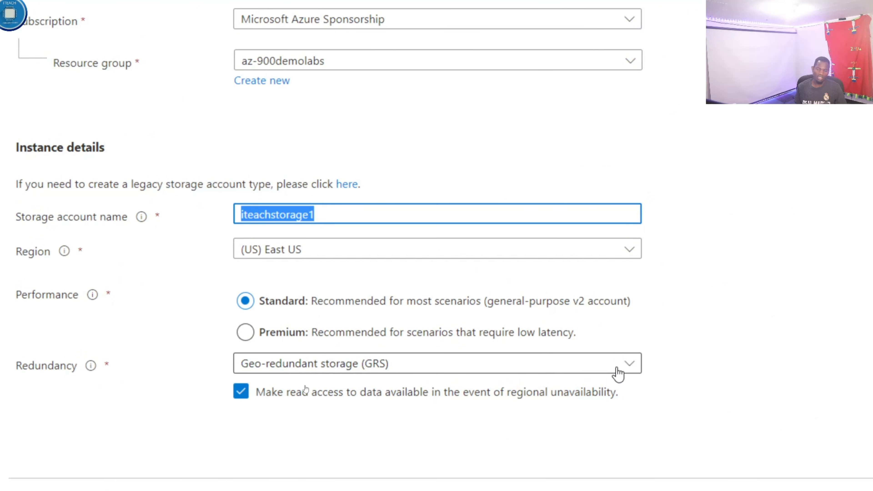
click(632, 368)
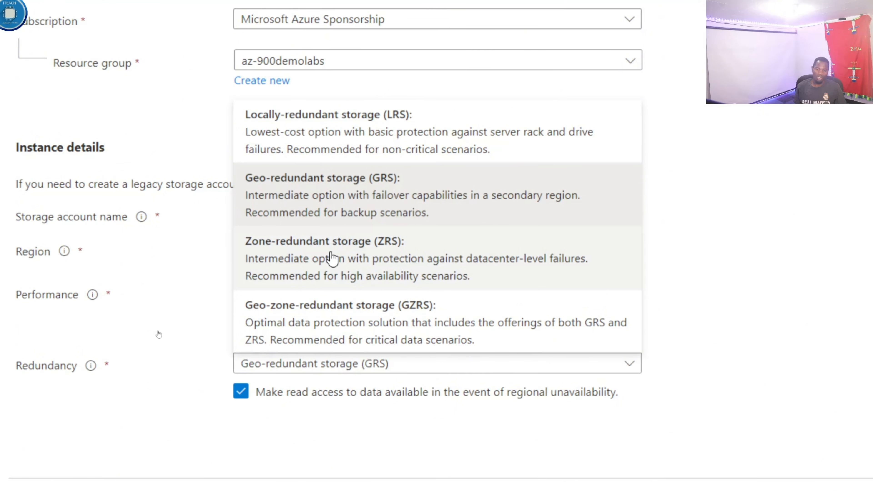
click(340, 128)
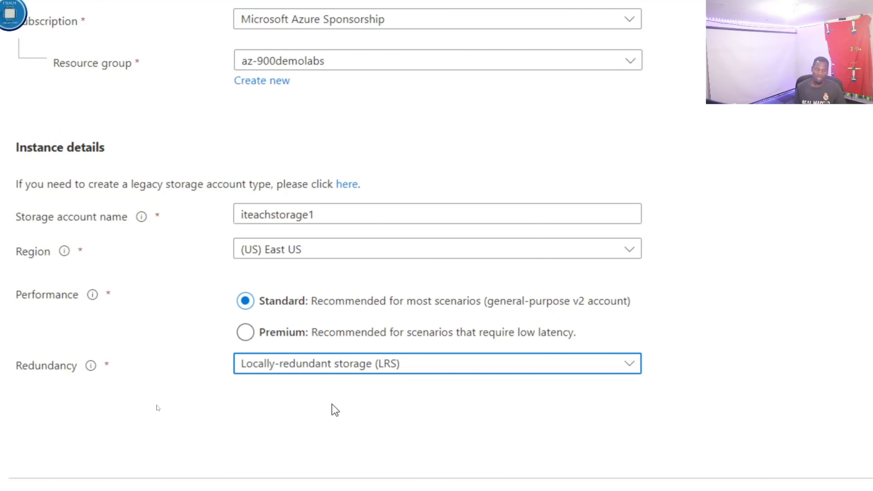
Step: Examine the advanced security options, including the available minimum TLS versions, and the Data Lake Storage Gen2 and blob storage settings
scroll(338, 426, down, 1)
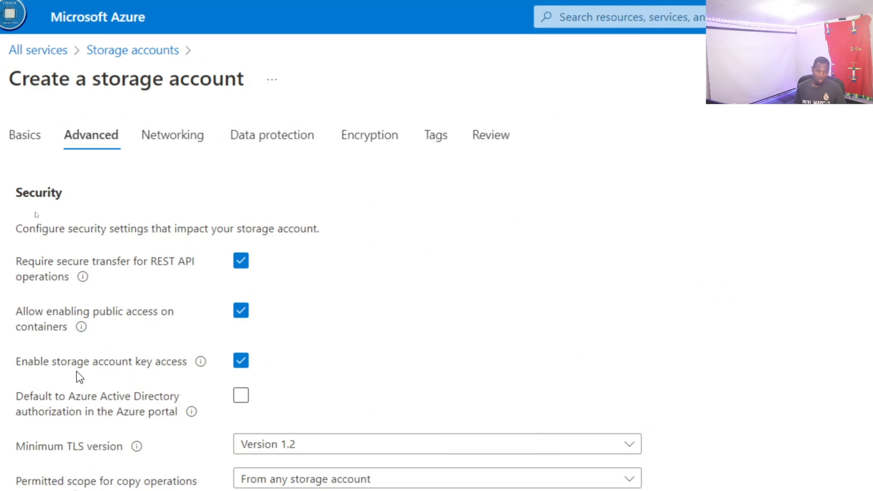
scroll(104, 419, down, 2)
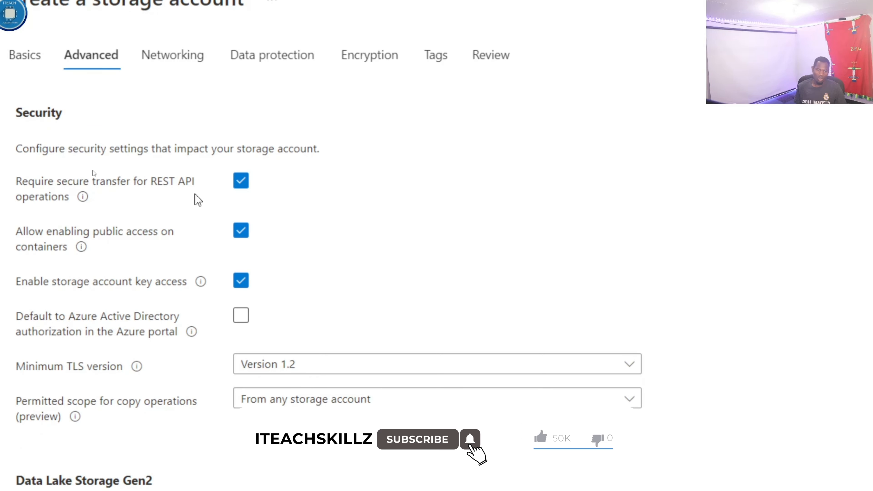
scroll(52, 431, down, 2)
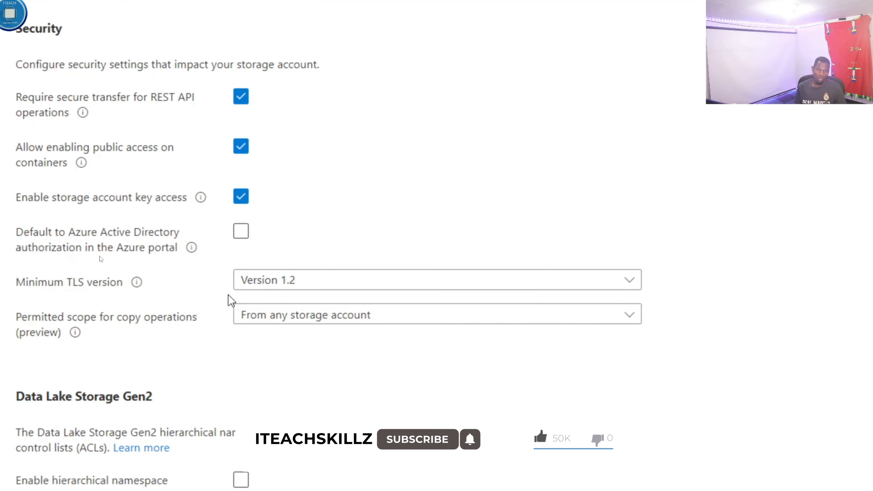
click(328, 288)
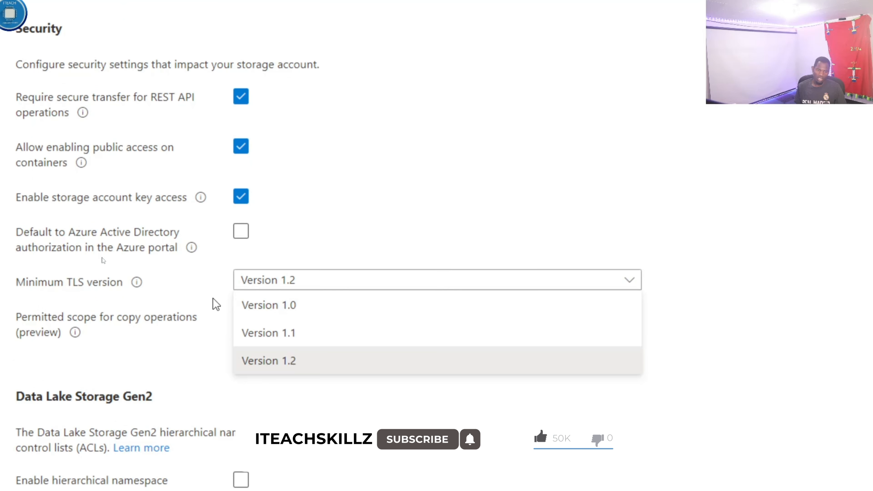
click(214, 303)
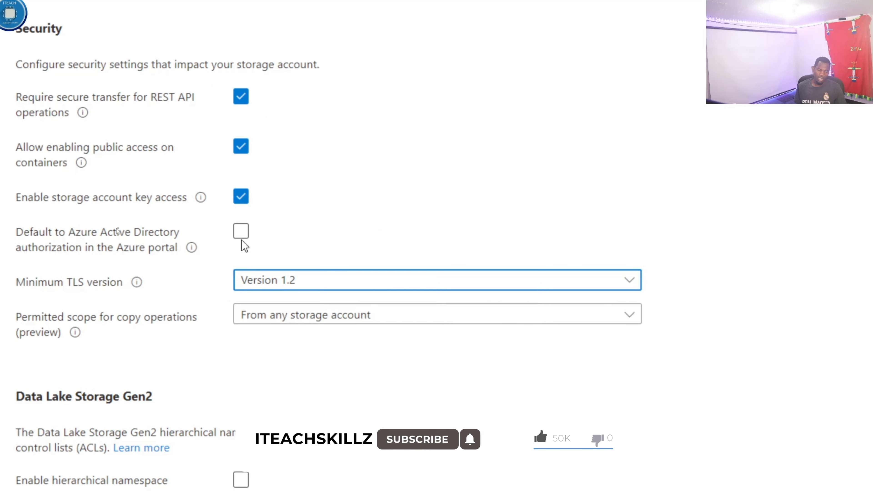
scroll(192, 413, down, 1)
scroll(195, 440, down, 1)
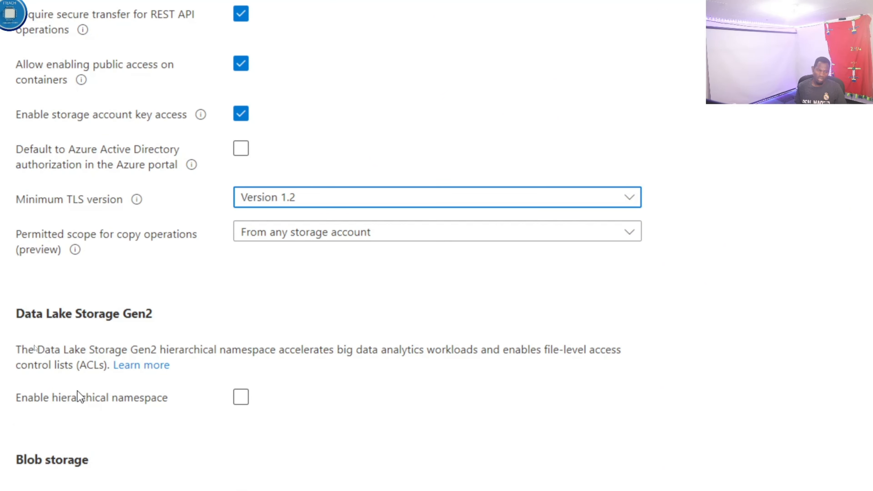
scroll(99, 378, down, 3)
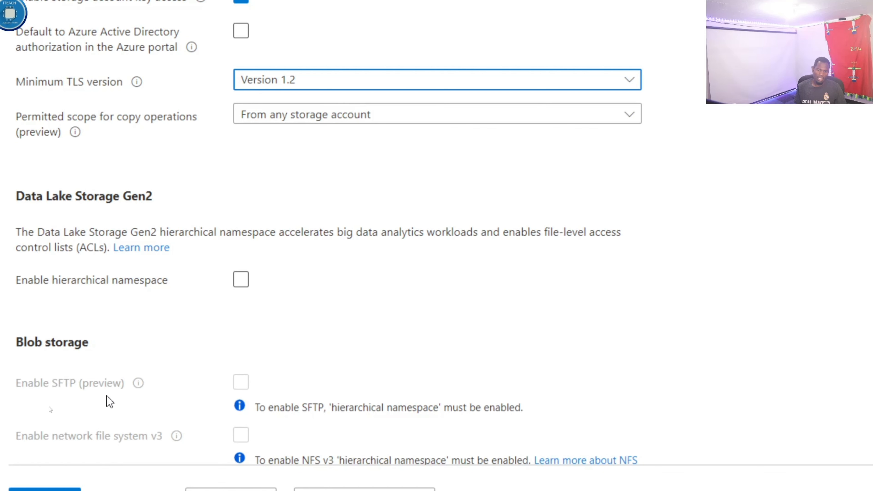
scroll(169, 413, down, 1)
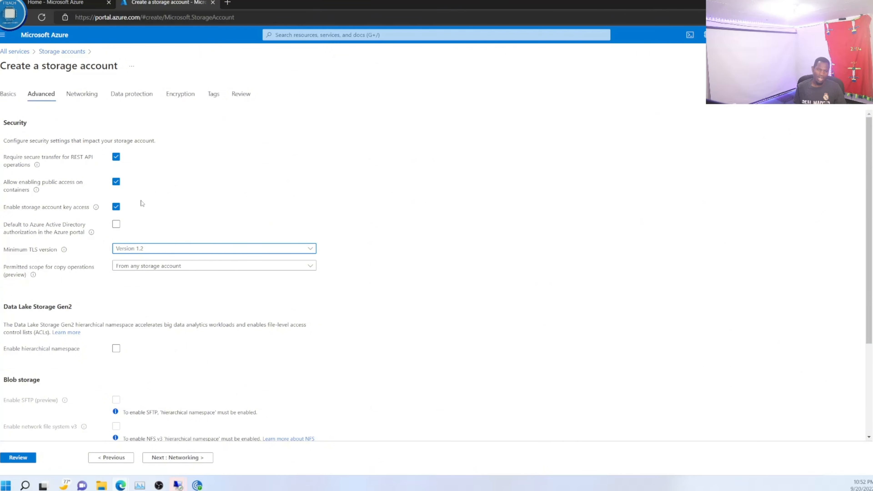
Step: Go to the storage account's networking settings and examine the network access and routing preference options
click(83, 95)
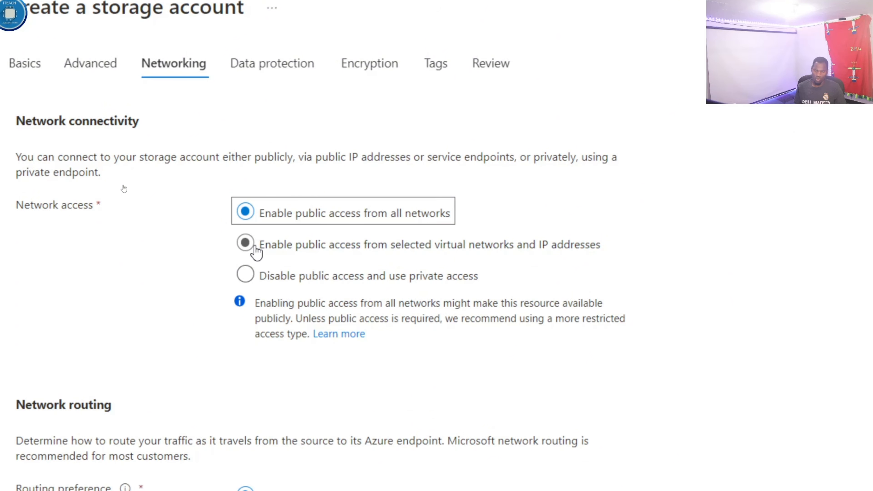
scroll(242, 411, down, 2)
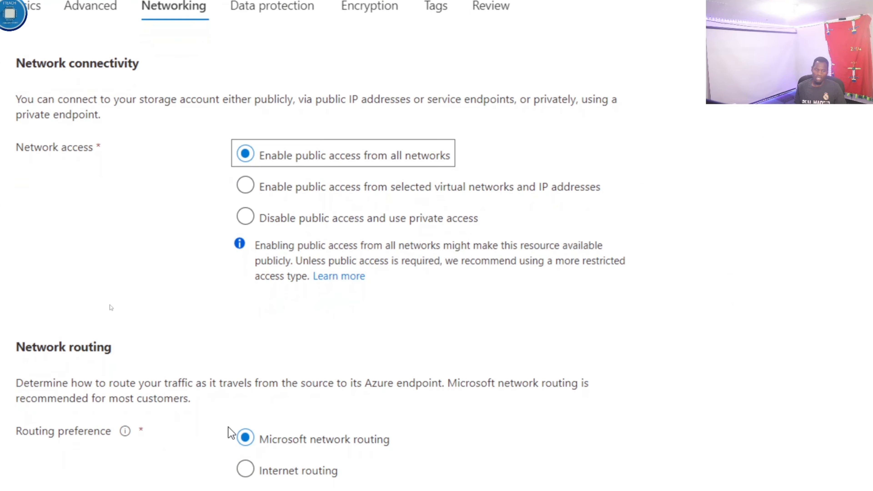
scroll(231, 434, down, 3)
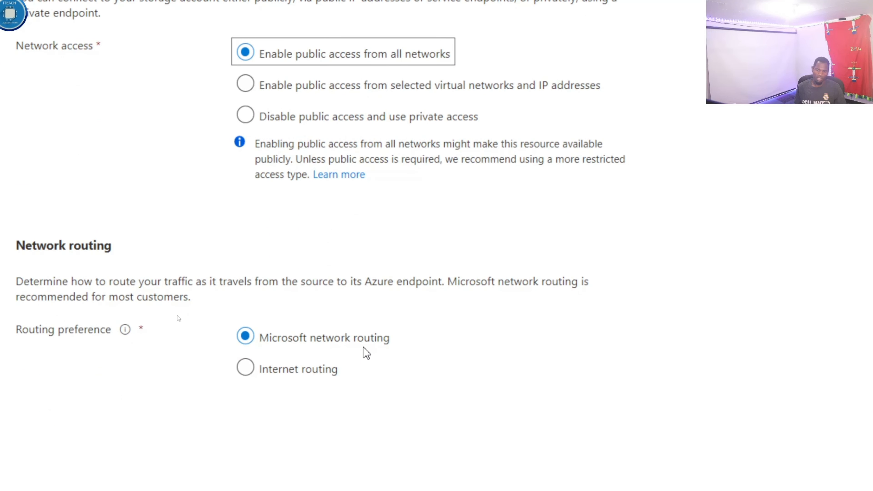
scroll(232, 379, down, 1)
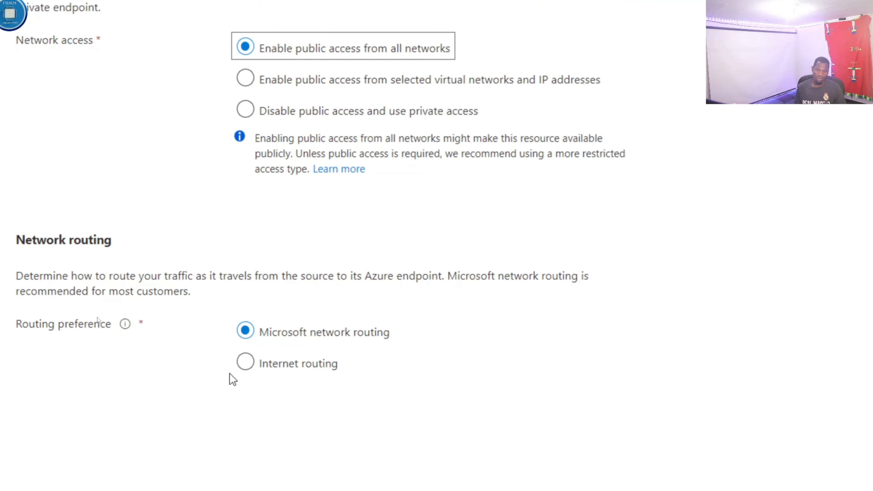
scroll(261, 436, down, 4)
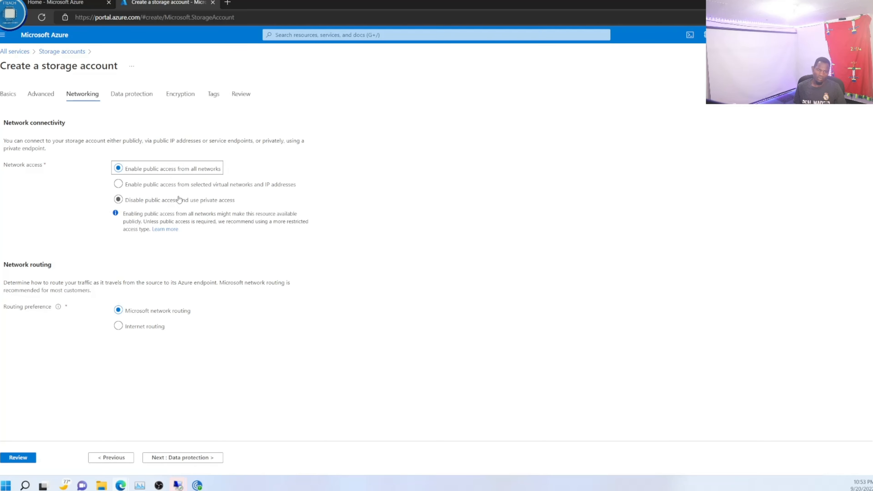
Step: Examine the data protection recovery and tracking options, and proceed to the encryption settings
click(180, 458)
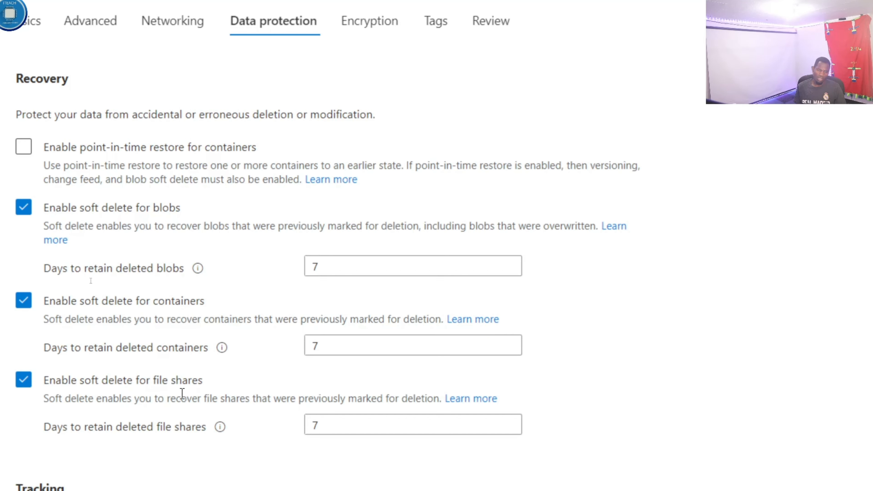
scroll(164, 389, down, 3)
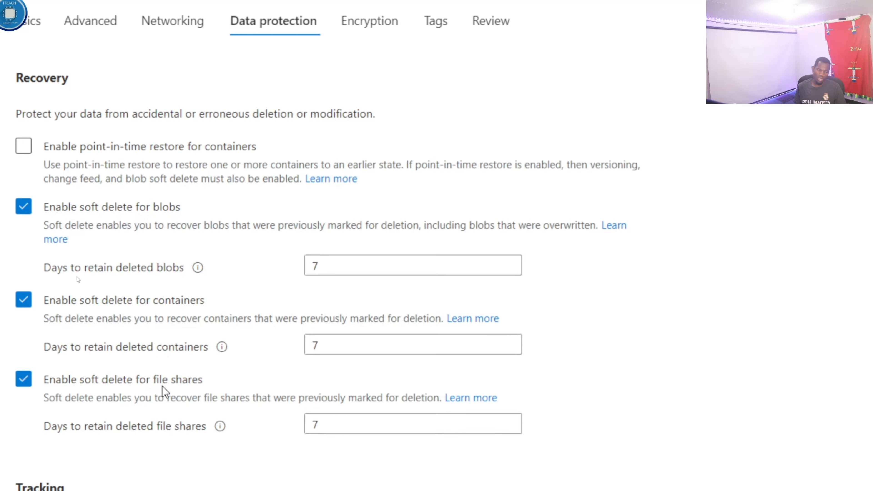
scroll(156, 369, down, 1)
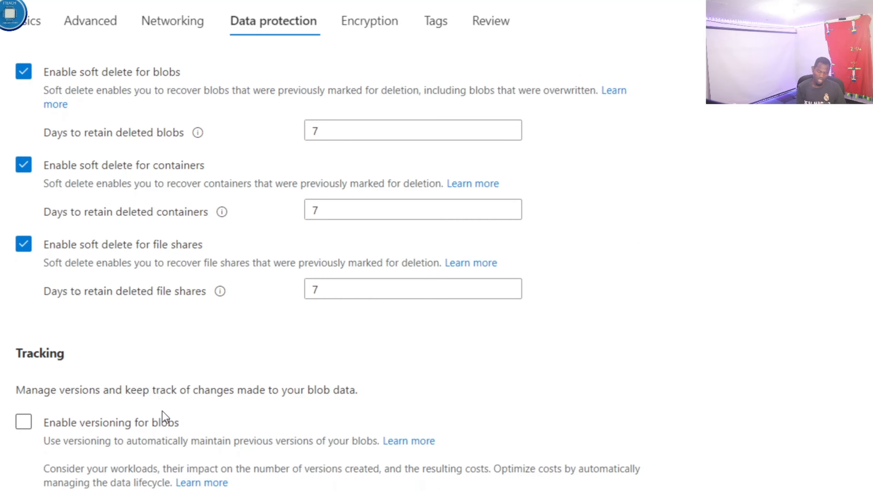
click(172, 458)
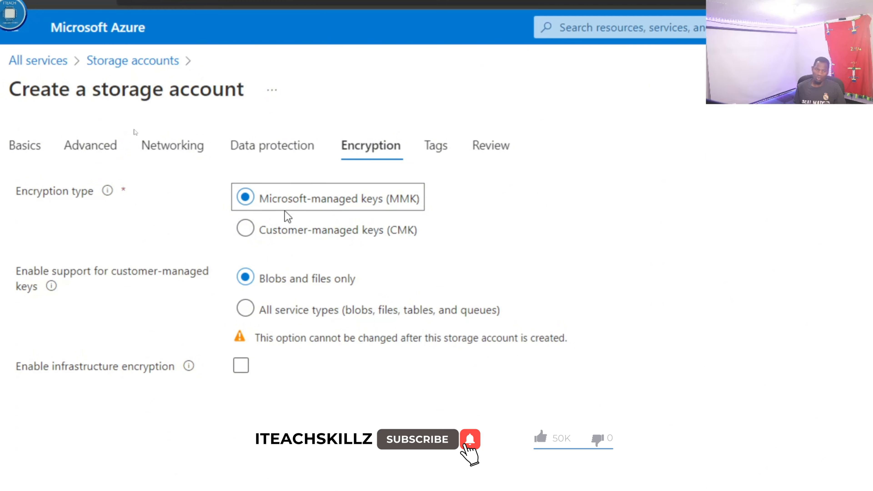
Step: Preview the customer-managed keys option, keep Microsoft-managed keys (MMK) as the encryption type, and proceed to the tag settings
click(248, 230)
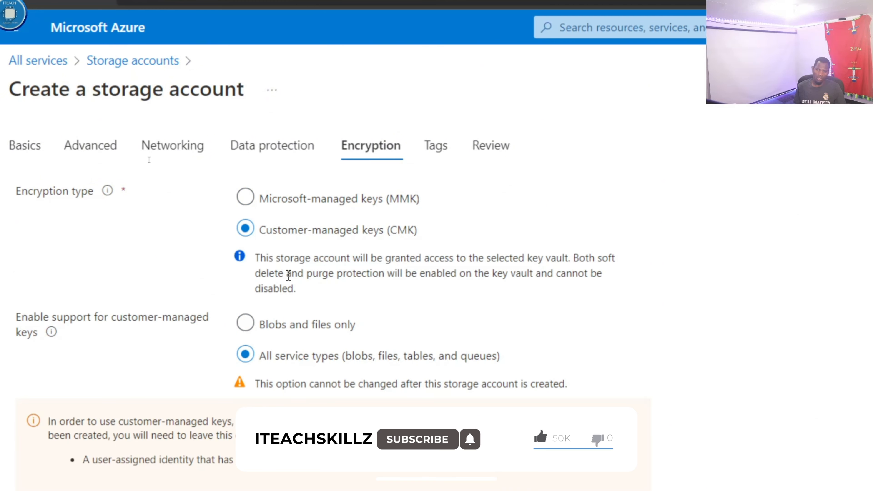
click(245, 198)
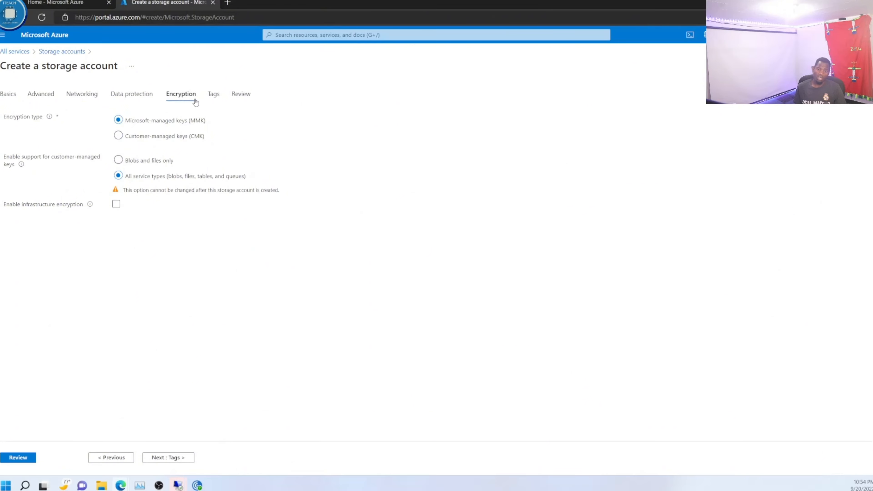
click(209, 98)
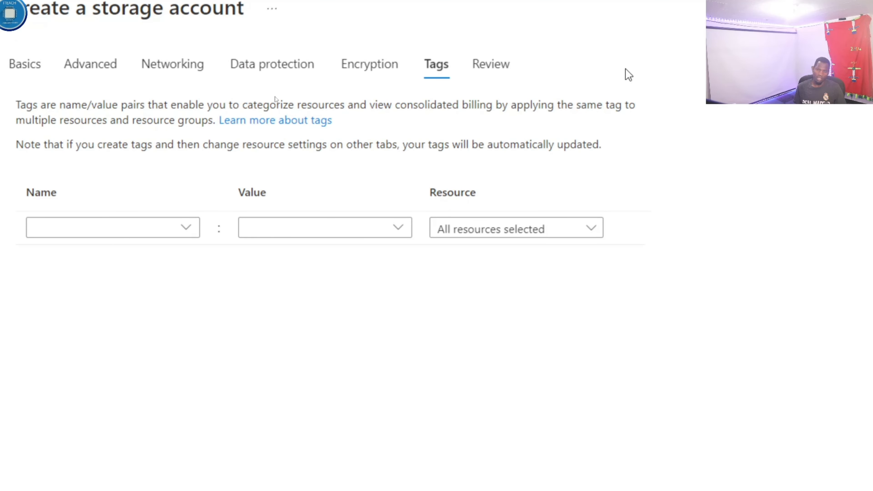
Step: Review the basics and advanced sections of the iteachstorage1 configuration summary and create the storage account
click(486, 71)
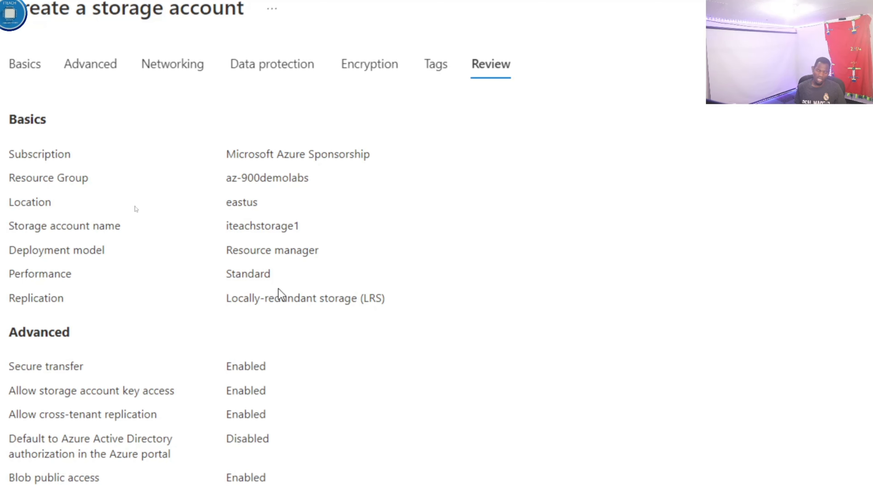
scroll(253, 436, down, 2)
scroll(253, 436, down, 1)
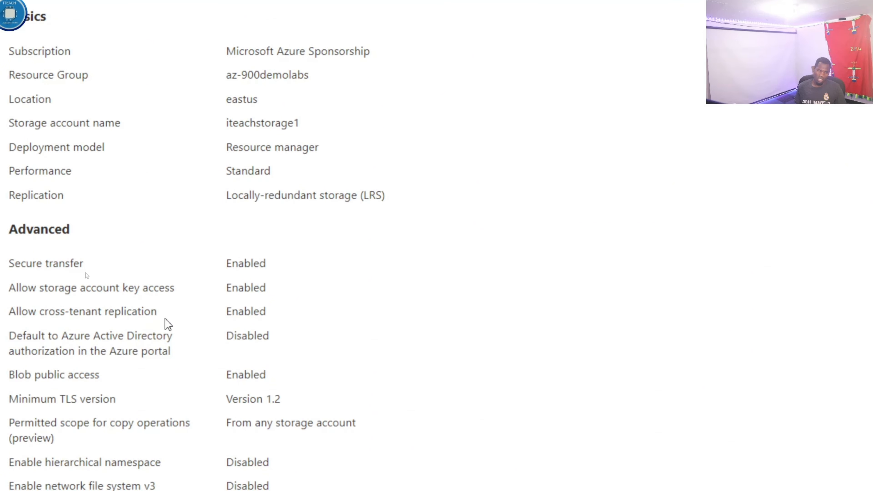
scroll(130, 376, down, 3)
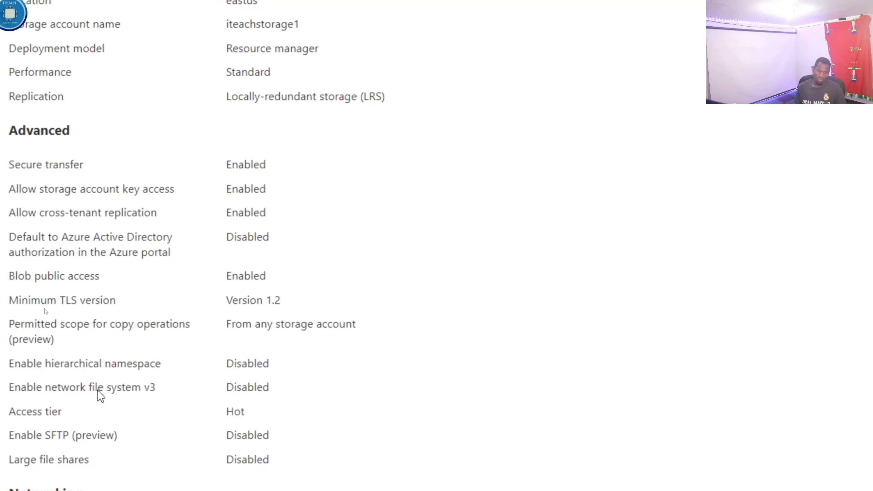
scroll(138, 405, down, 10)
scroll(112, 367, down, 2)
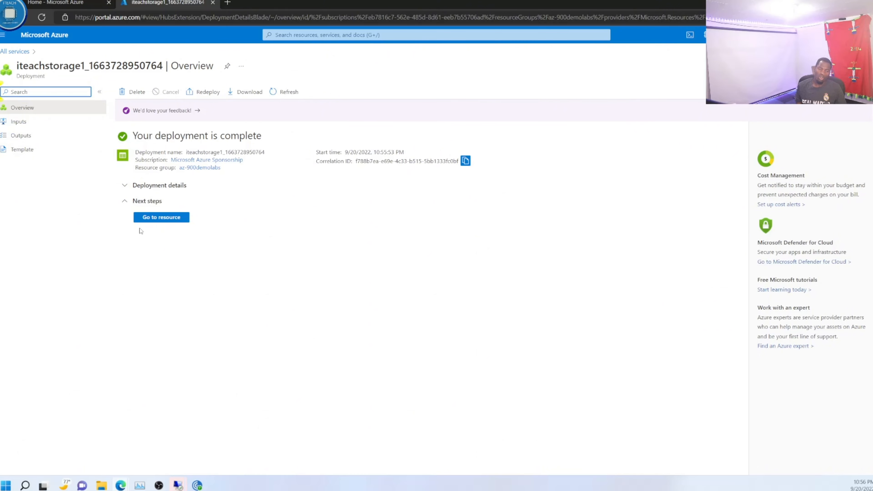
Step: Open the deployed storage account, examine its properties and blob soft delete settings, and return to its overview
click(163, 217)
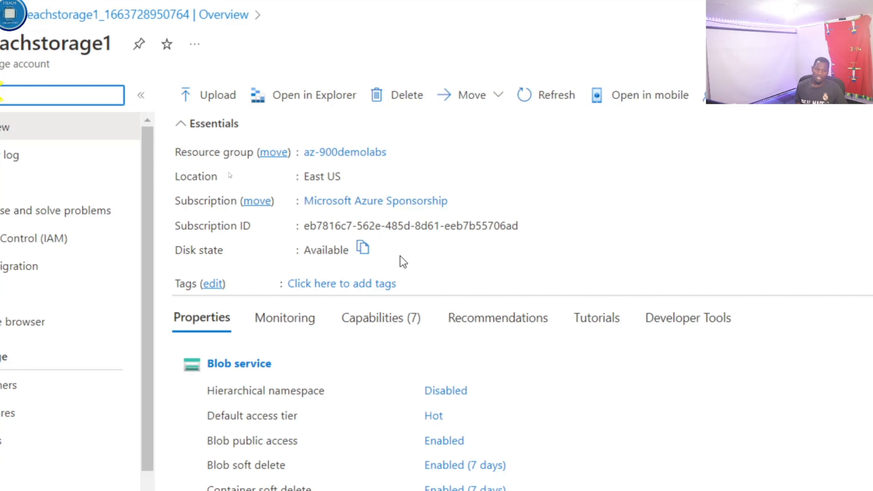
scroll(401, 260, down, 2)
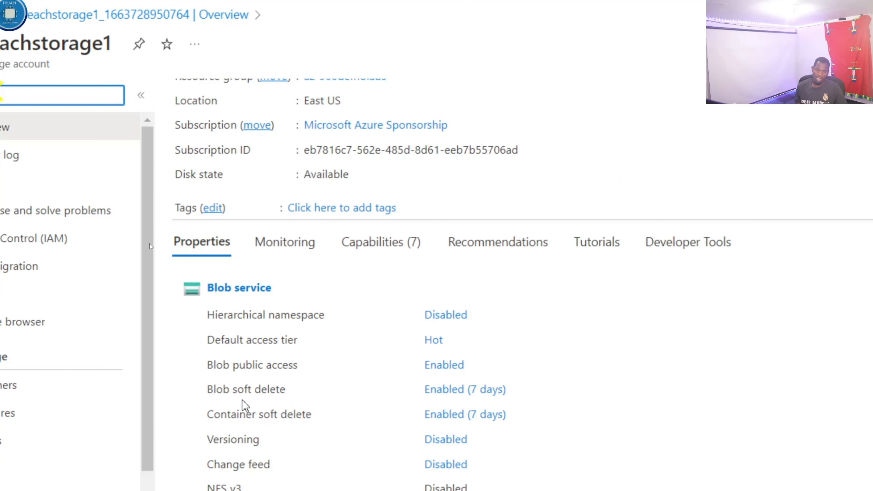
click(485, 392)
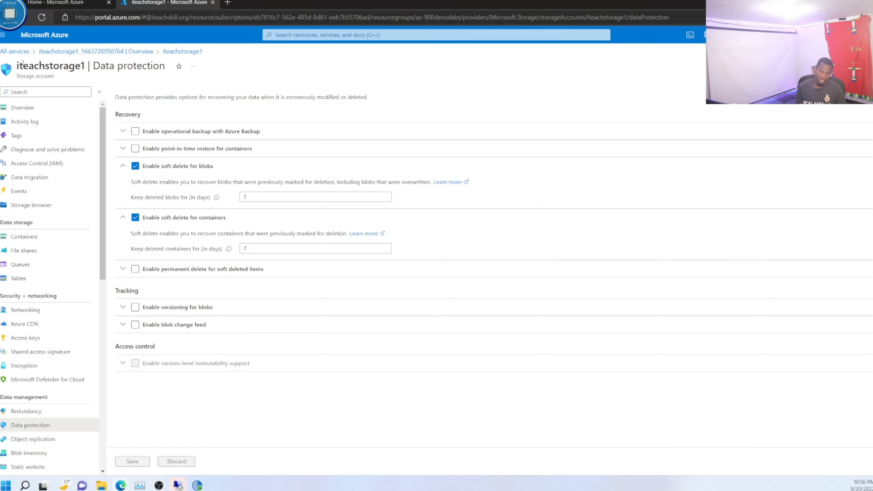
click(182, 52)
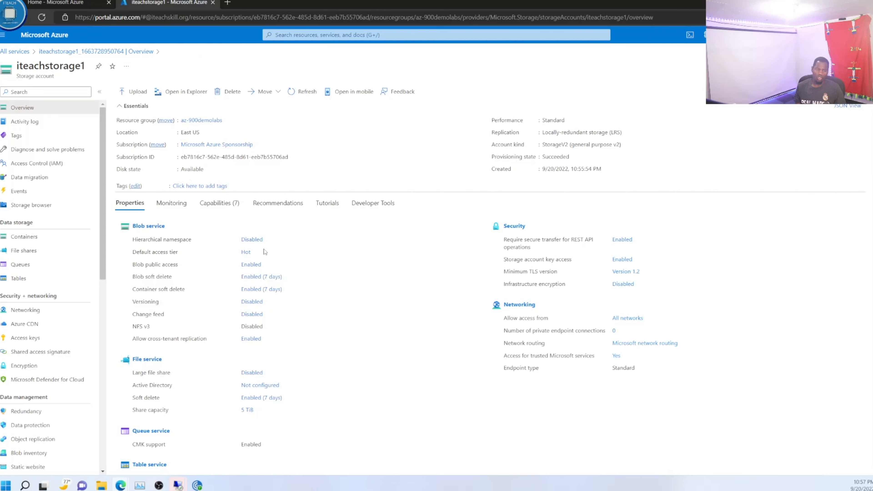
Step: Start a new container named iteachcontainer1 in the iteachstorage1 storage account
click(23, 240)
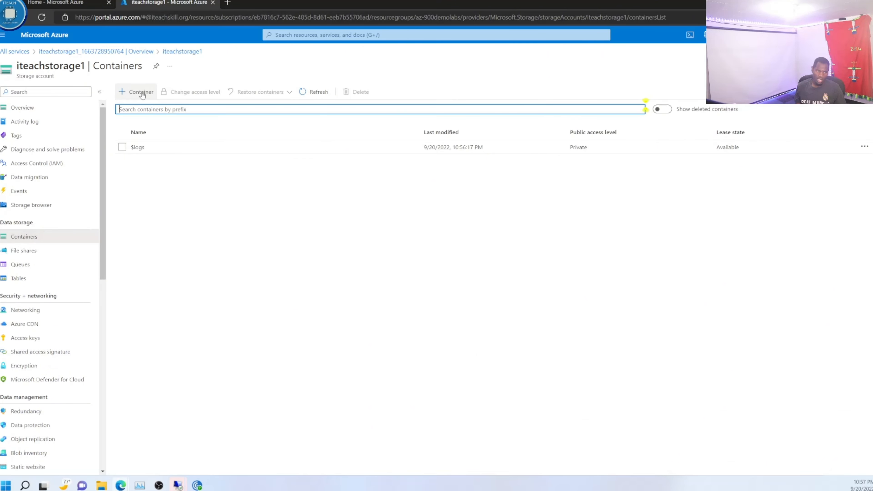
click(141, 92)
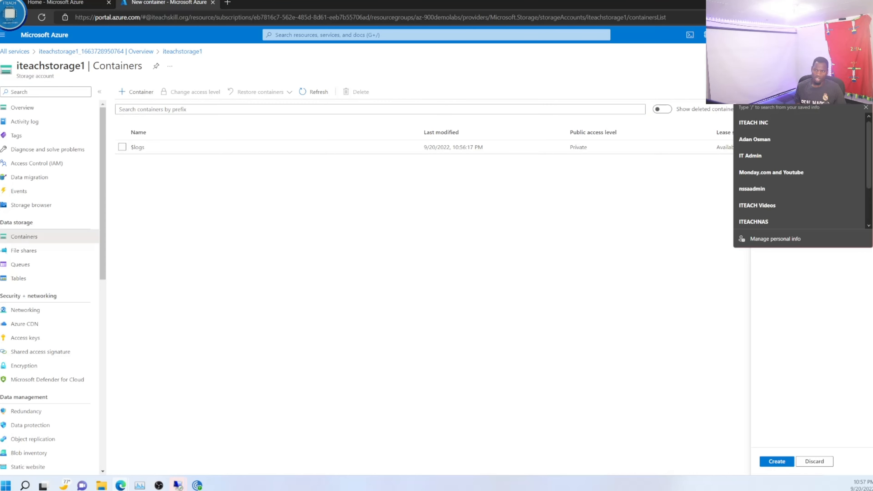
text(i)
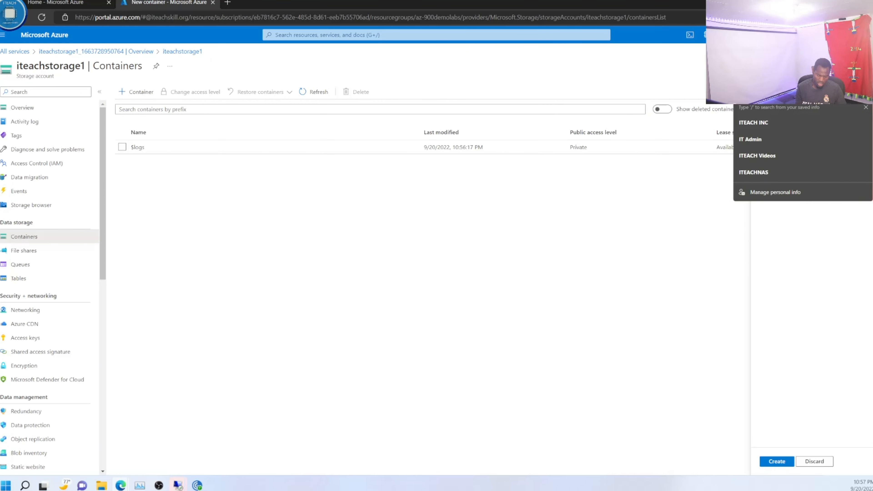
text(teach)
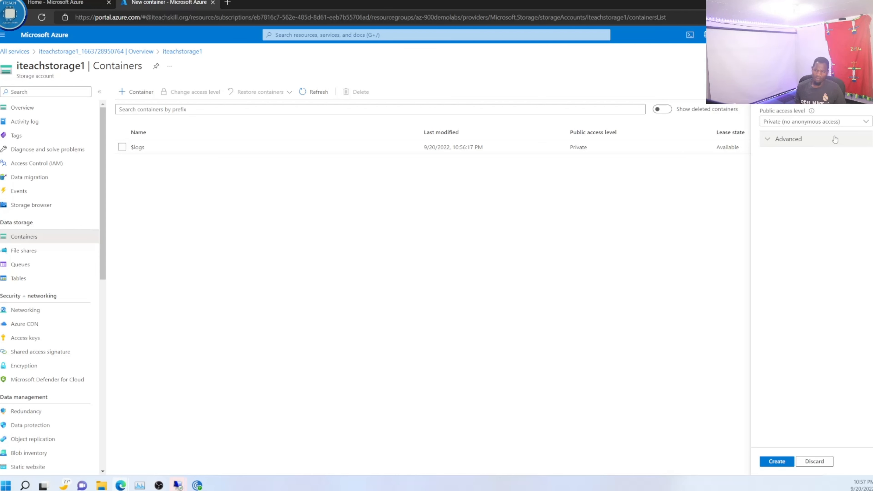
Step: Create the container with the Private (no anonymous access) public access level and open it
click(843, 124)
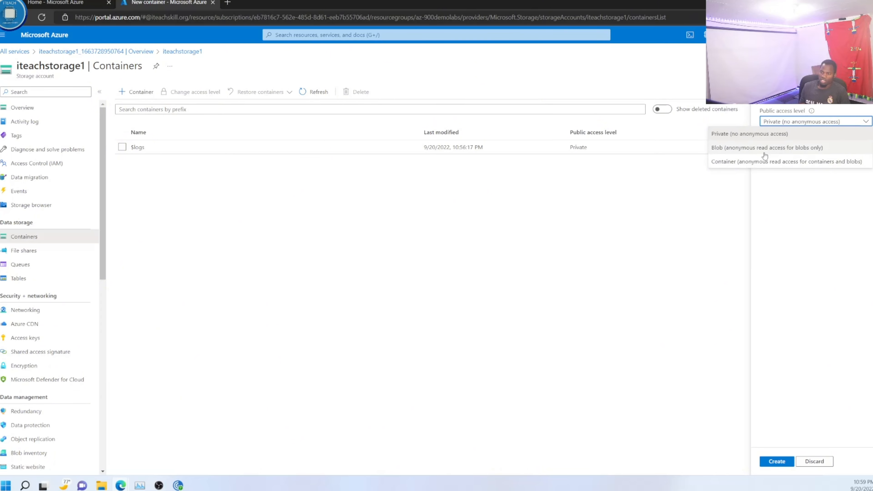
click(674, 203)
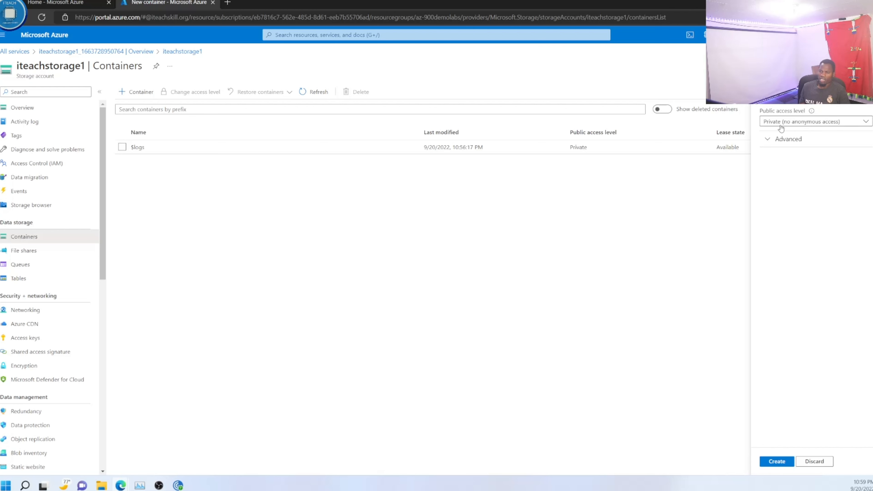
click(818, 125)
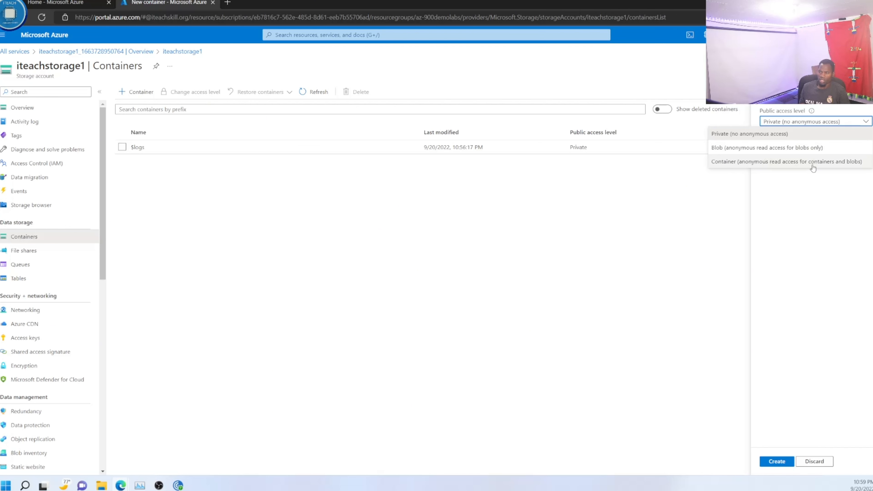
click(778, 134)
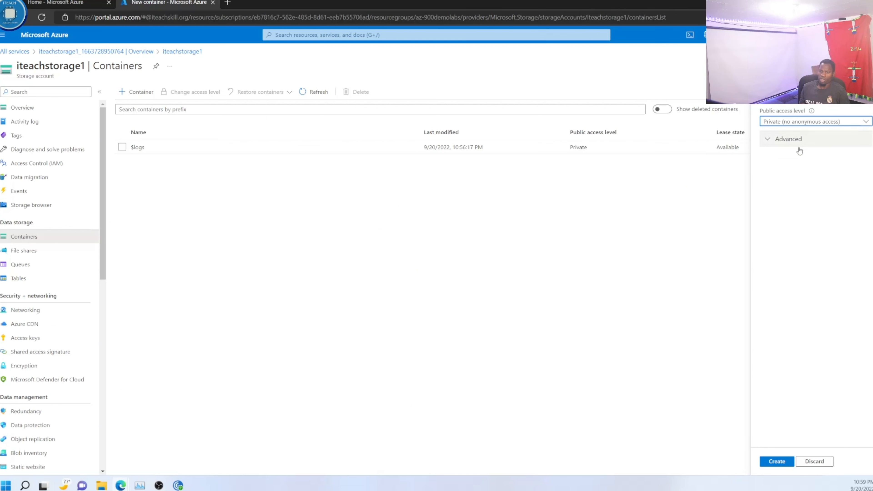
click(775, 462)
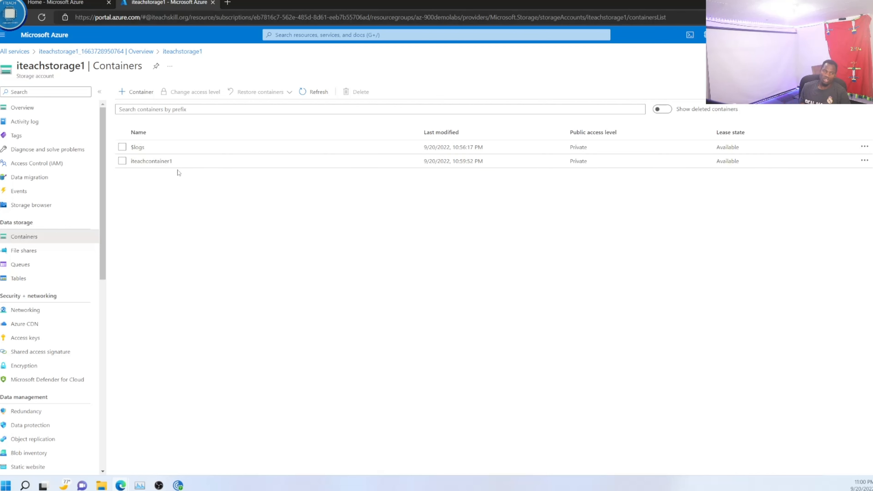
click(151, 161)
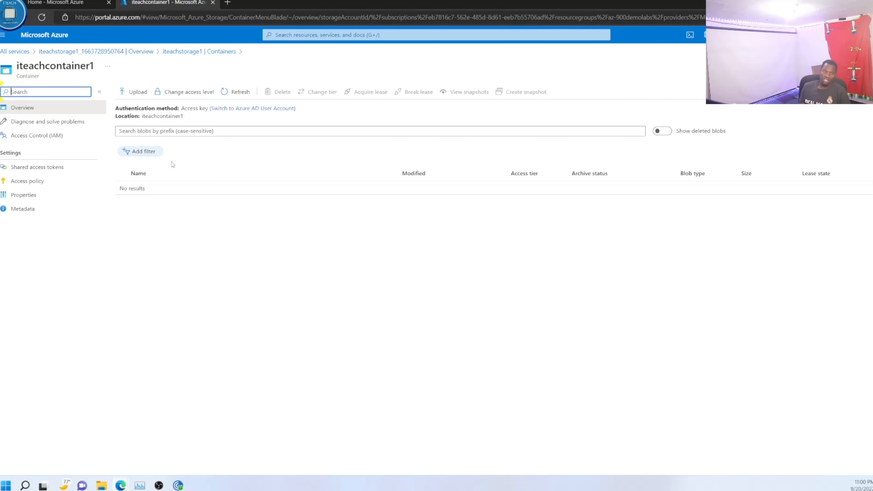
Step: Search Google Images for "az-900" in a new browser tab
click(229, 4)
text(google.com)
key(Return)
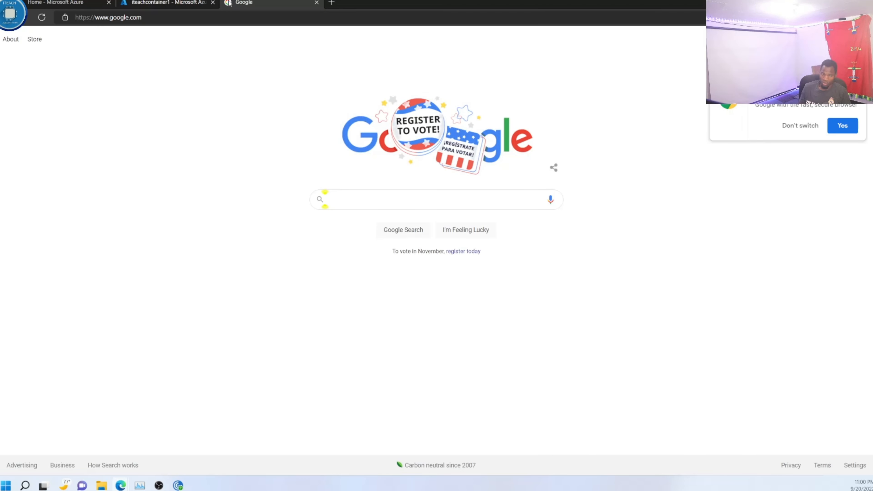
text(az-900)
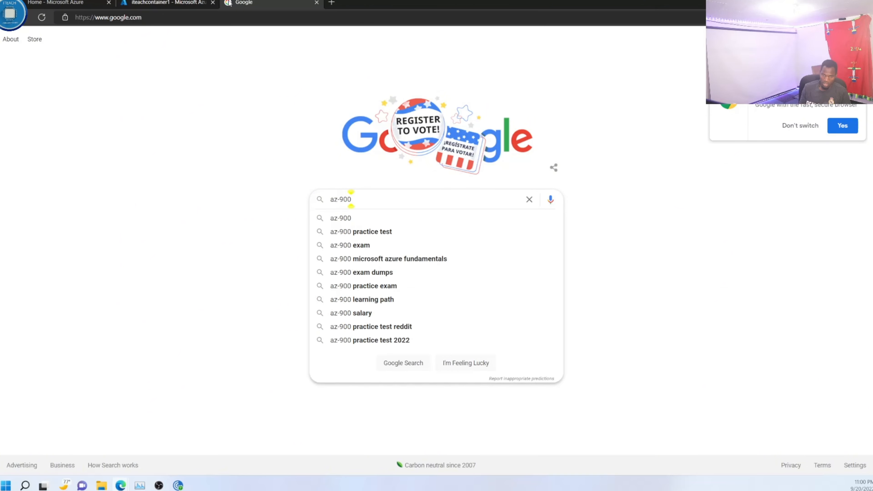
key(Return)
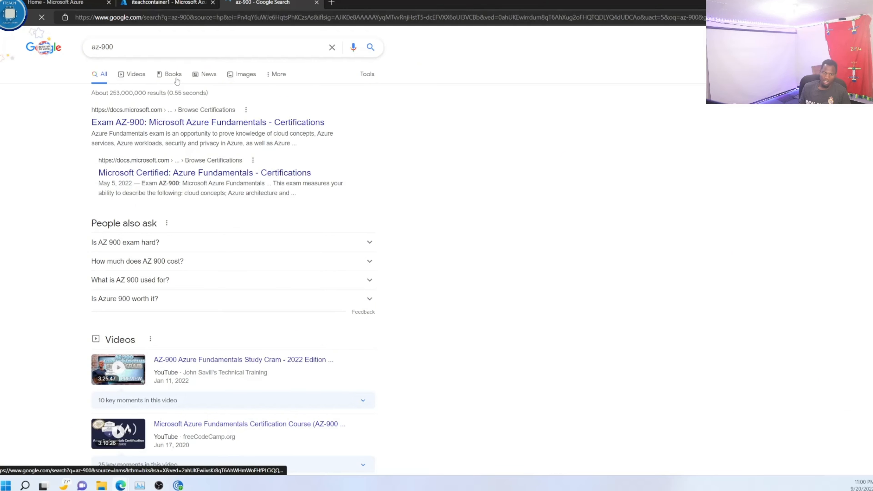
click(242, 74)
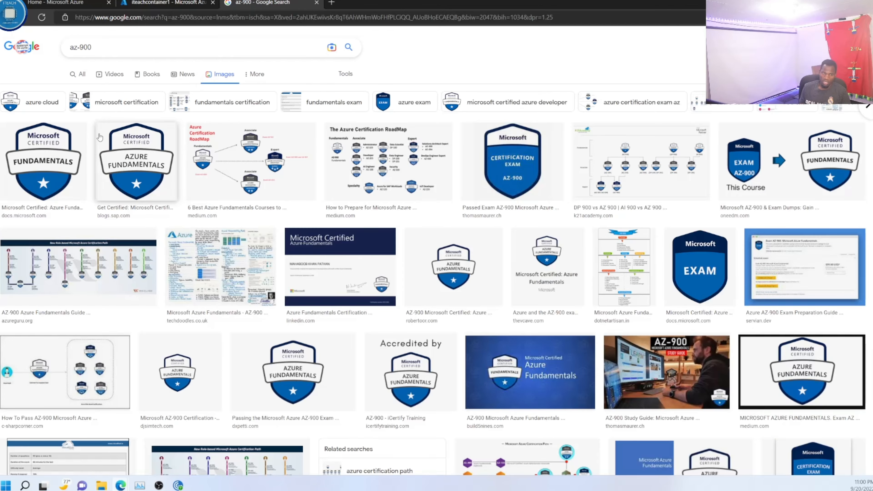
Step: Save the first Microsoft Certified Fundamentals badge image as az900 in PNG format in the Videos folder
right_click(39, 148)
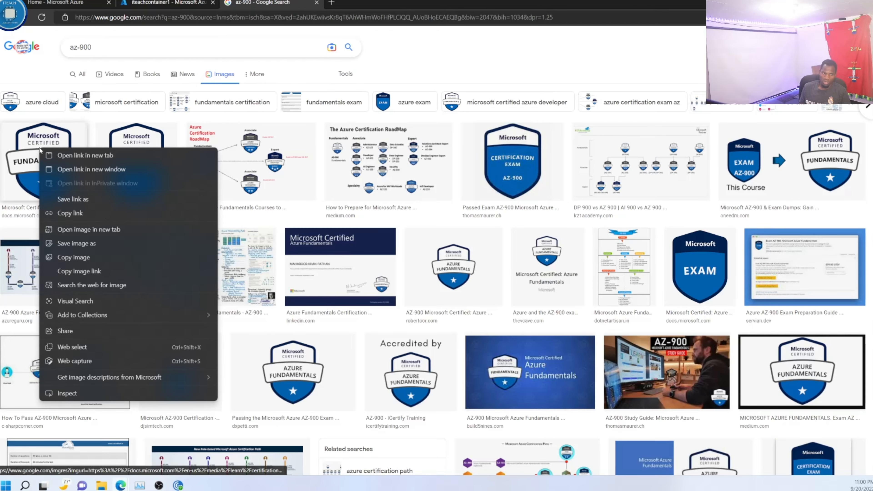
click(89, 243)
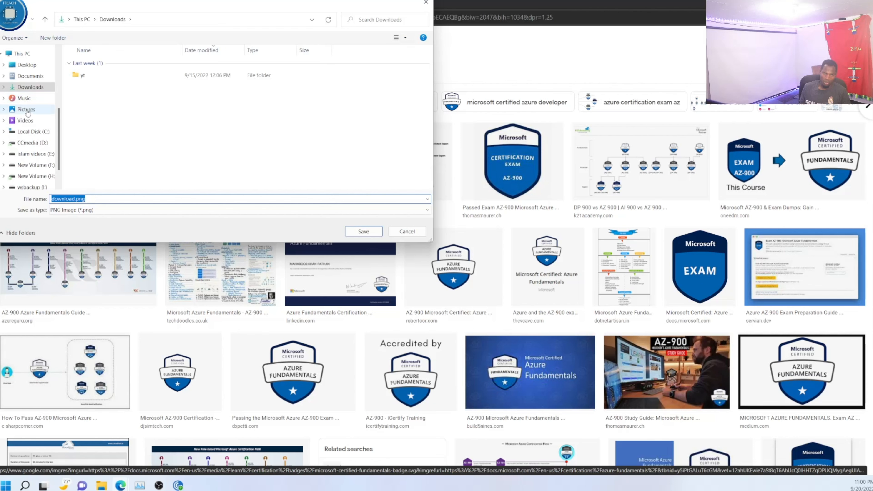
click(25, 109)
click(27, 120)
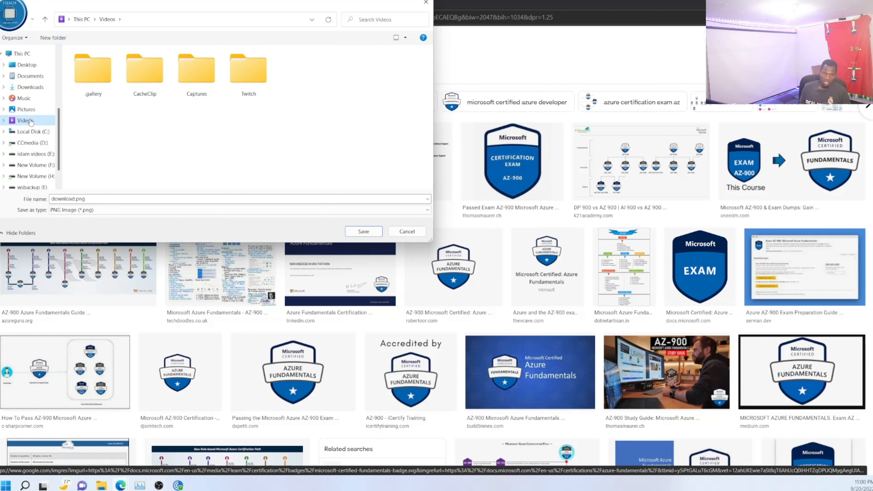
double_click(107, 196)
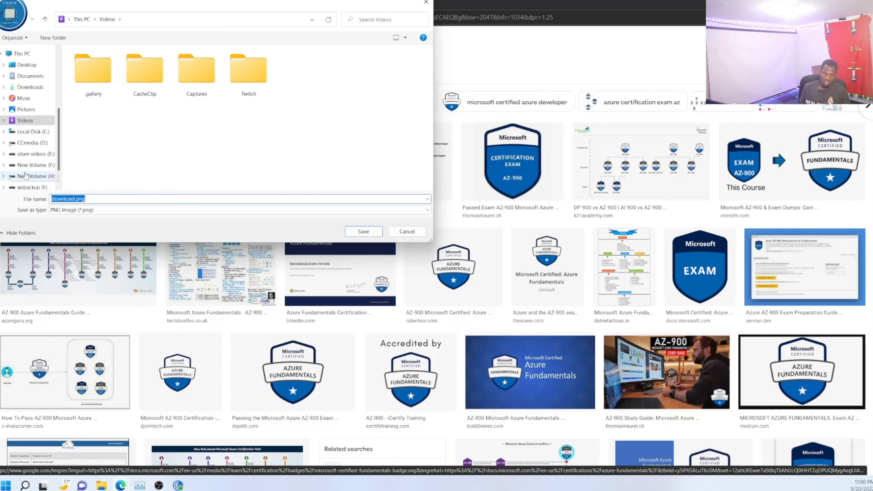
text(az900)
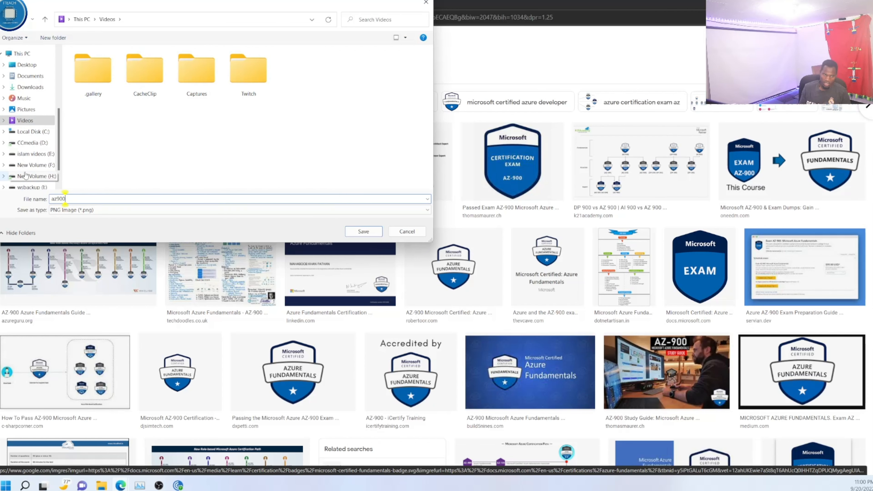
click(370, 233)
Step: Return to iteachcontainer1 in the Azure portal, closing the image search tab, and upload az900.png from the Videos folder as a blob
click(163, 4)
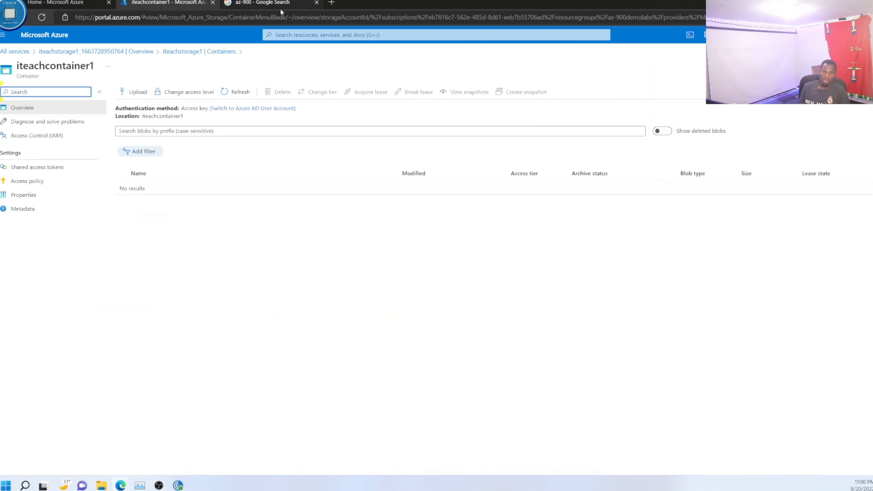
click(317, 3)
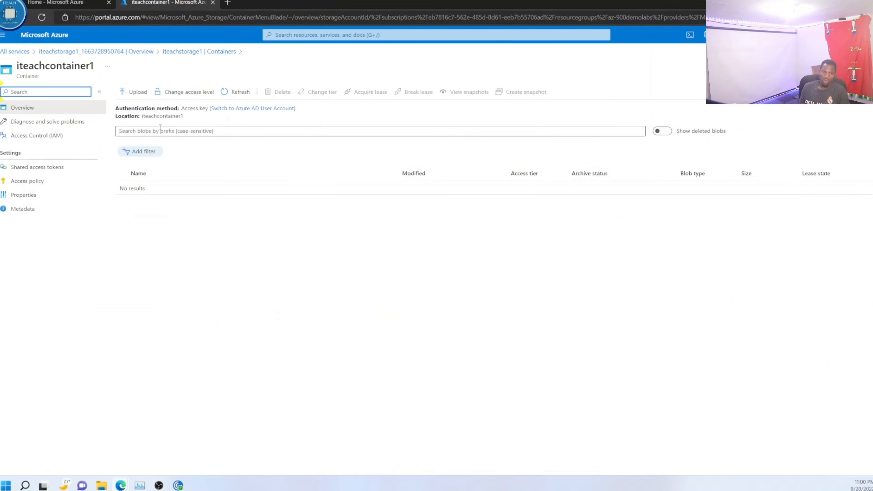
click(136, 92)
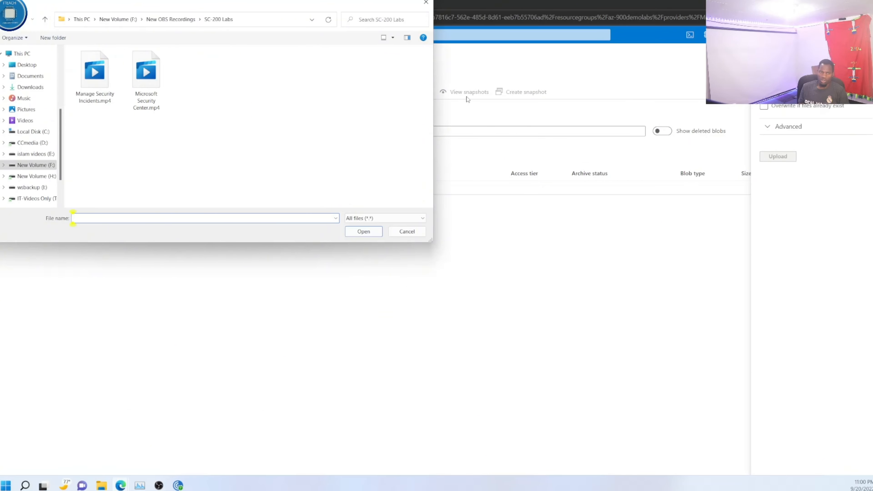
click(27, 122)
click(346, 83)
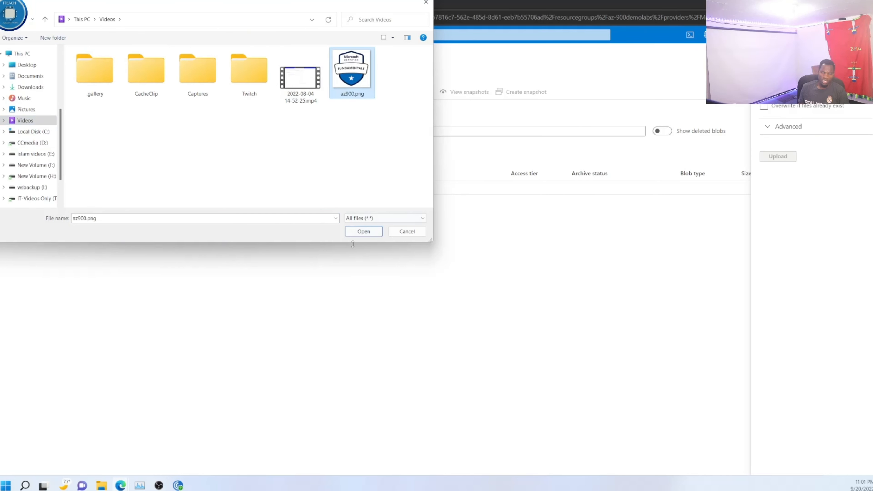
click(357, 236)
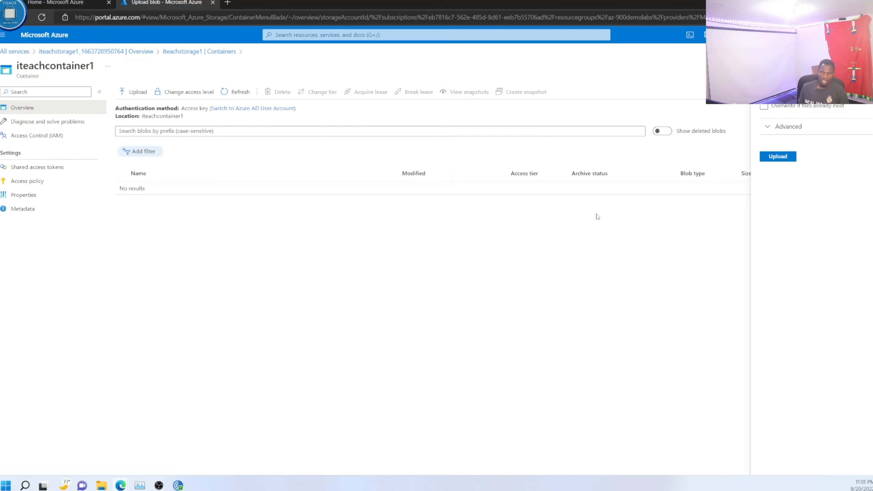
click(788, 157)
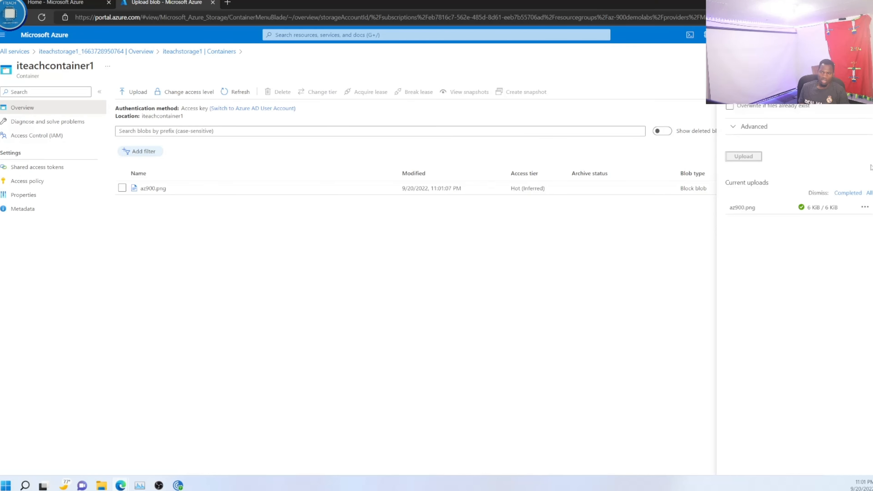
Step: Examine the advanced blob upload options, including the available access tiers and encryption scope, and leave the upload form without changing them
click(737, 128)
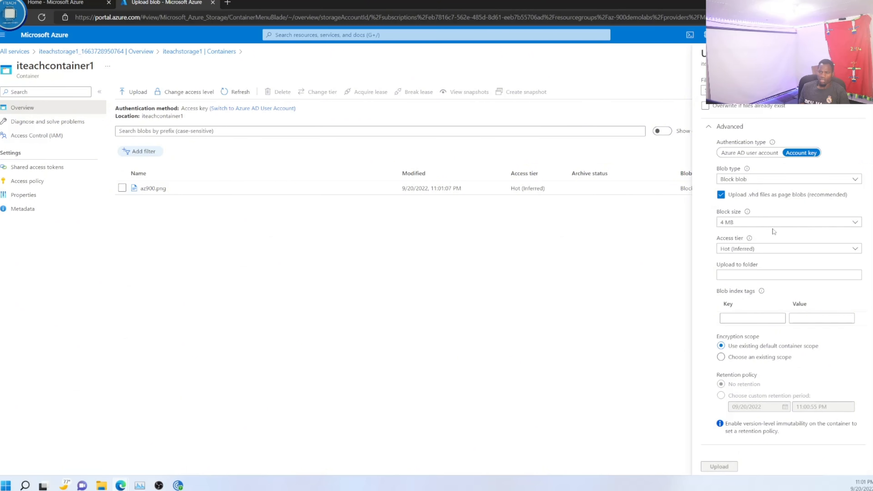
click(772, 250)
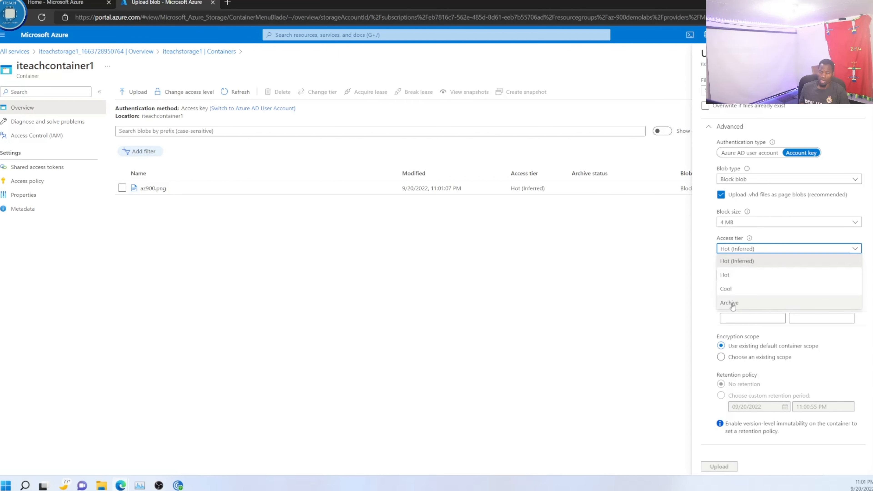
click(710, 307)
scroll(720, 297, down, 2)
scroll(751, 277, down, 1)
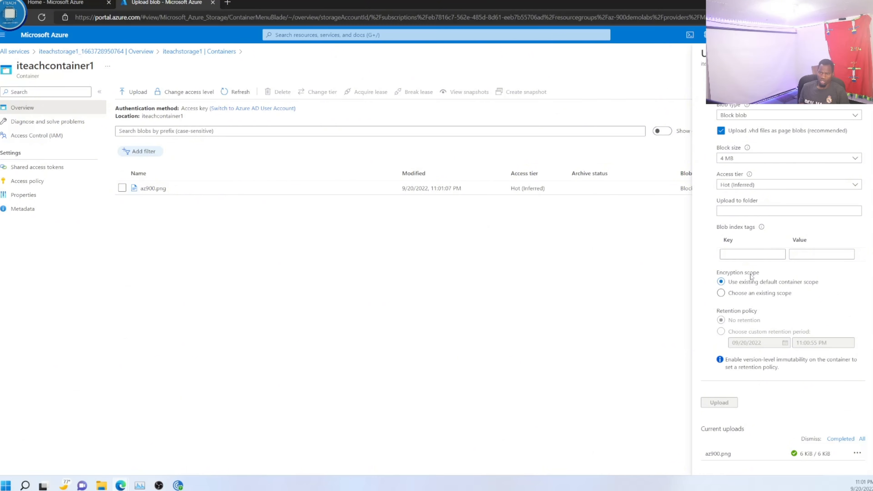
click(751, 184)
click(860, 53)
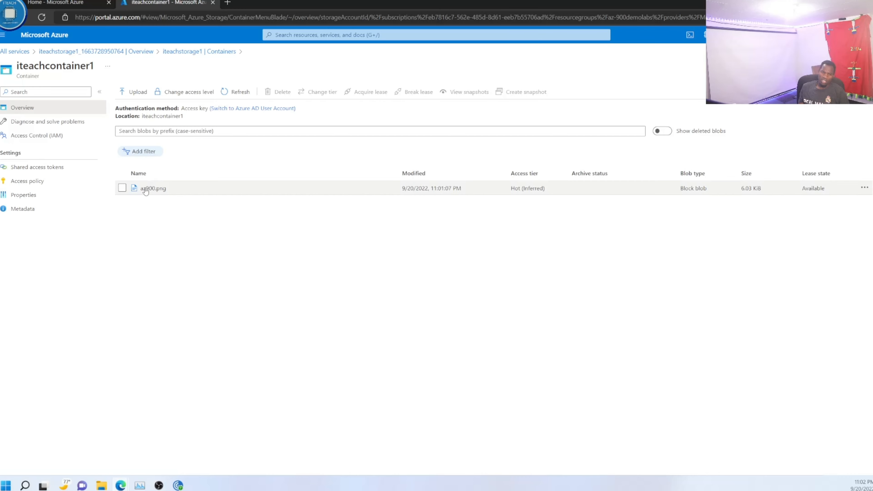
Step: View the overview properties of the az900.png blob and return to the container's blob list
click(153, 188)
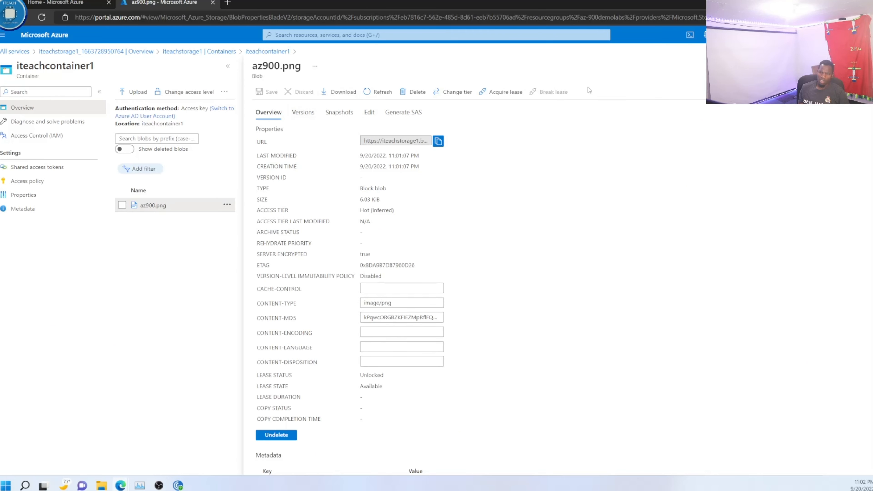
click(864, 65)
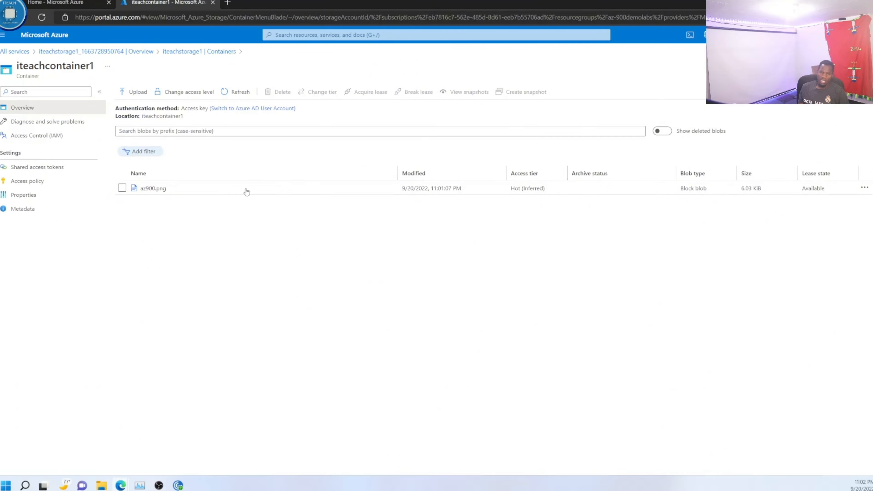